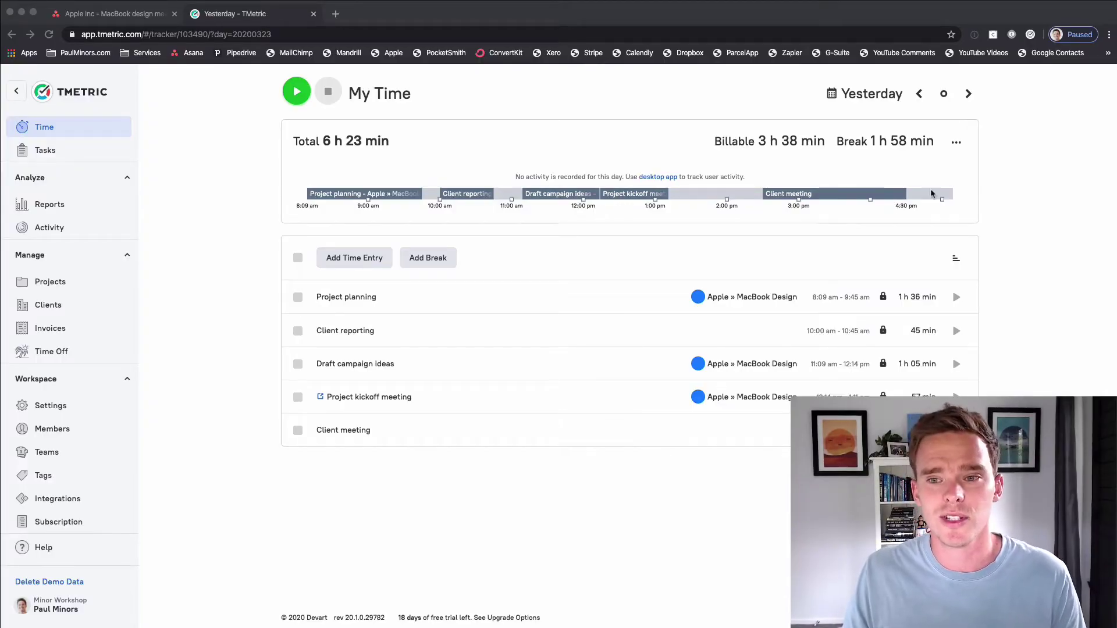
- Look at the TMetric quick timer and the Apple Inc tasks in Asana without changing anything
left_click(1030, 35)
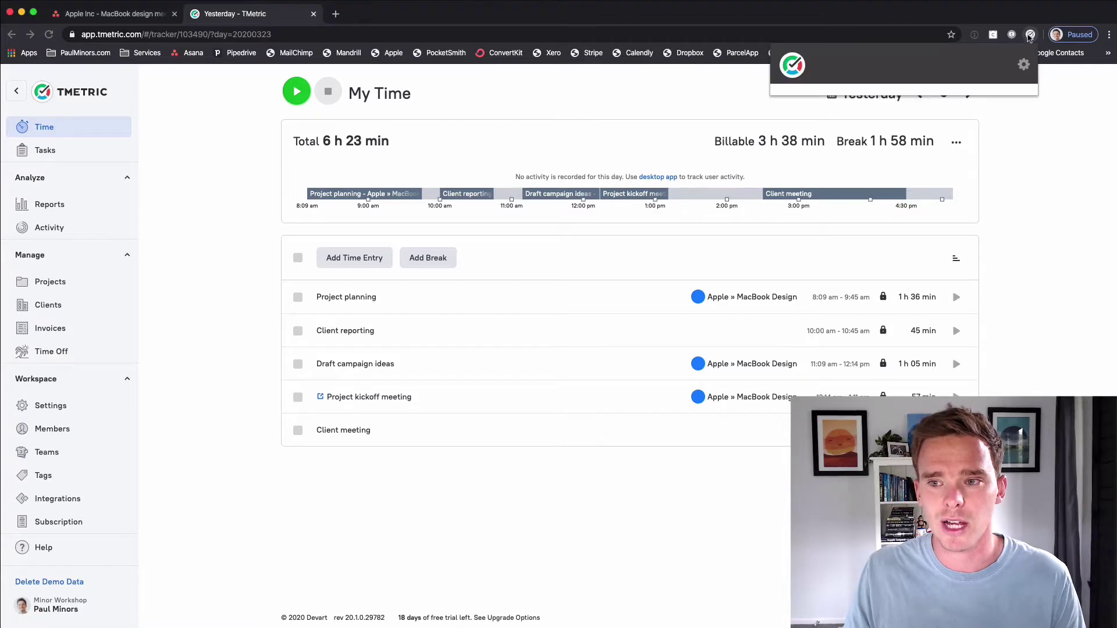
left_click(947, 269)
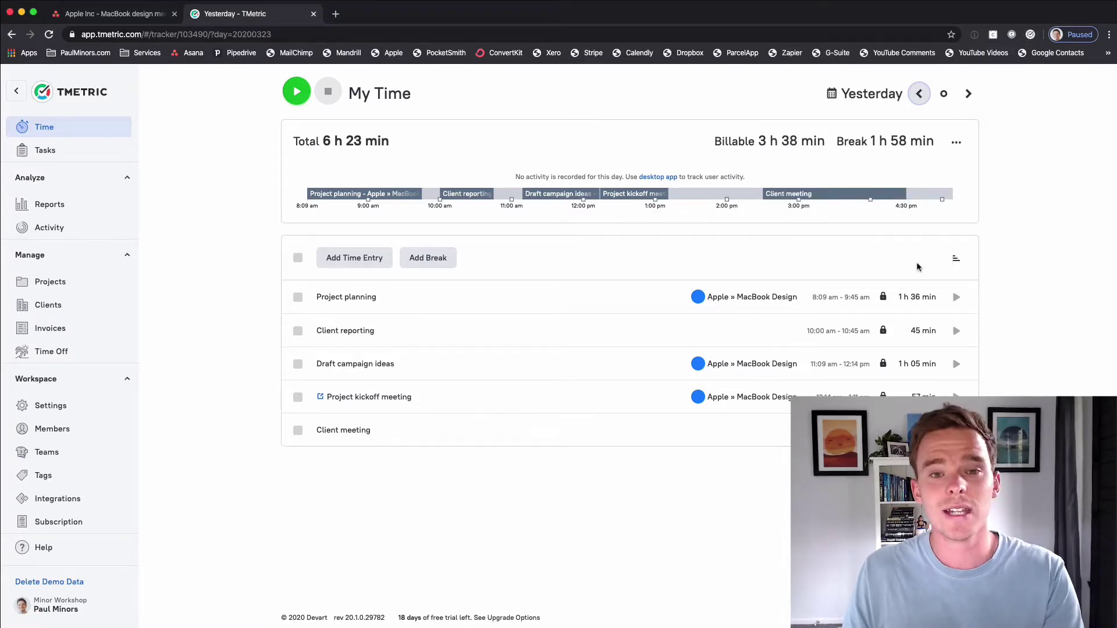
left_click(133, 14)
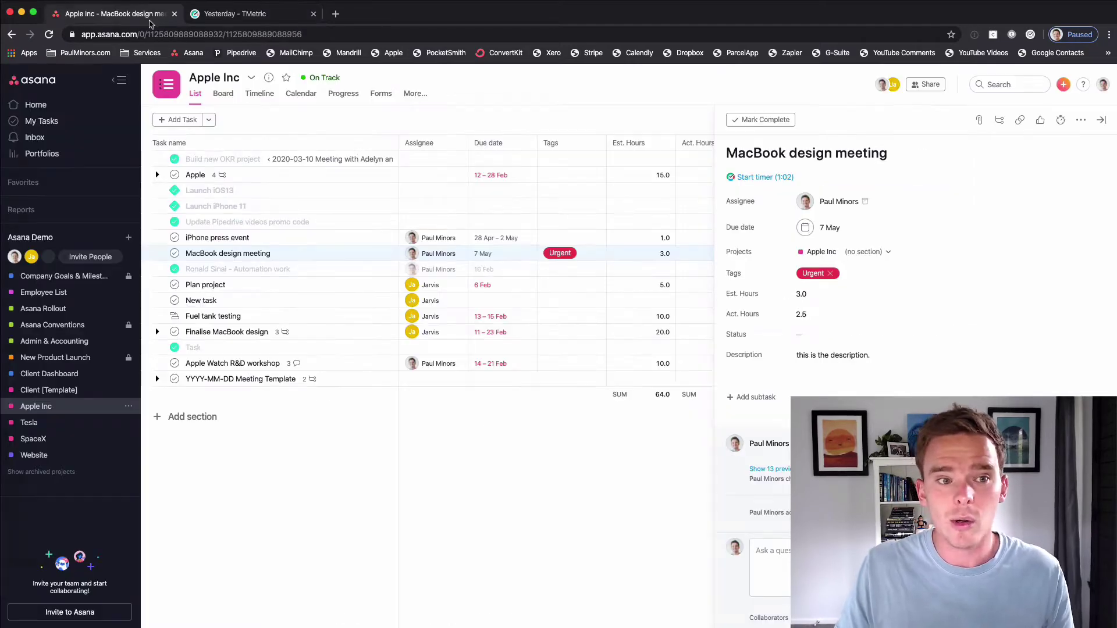
left_click(428, 253)
key("Escape")
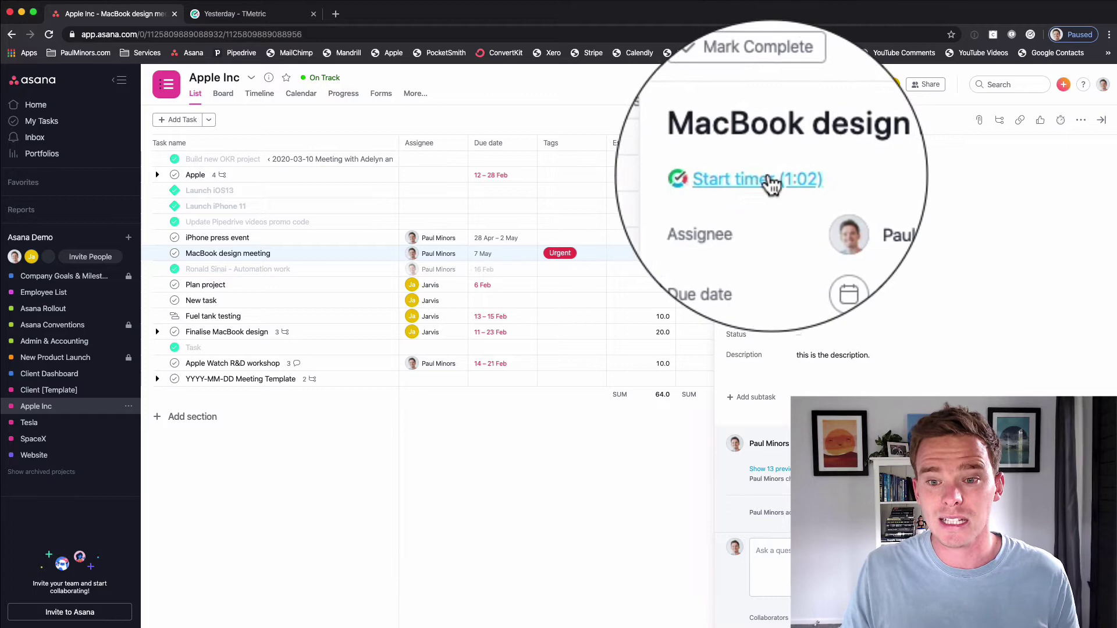
left_click(279, 301)
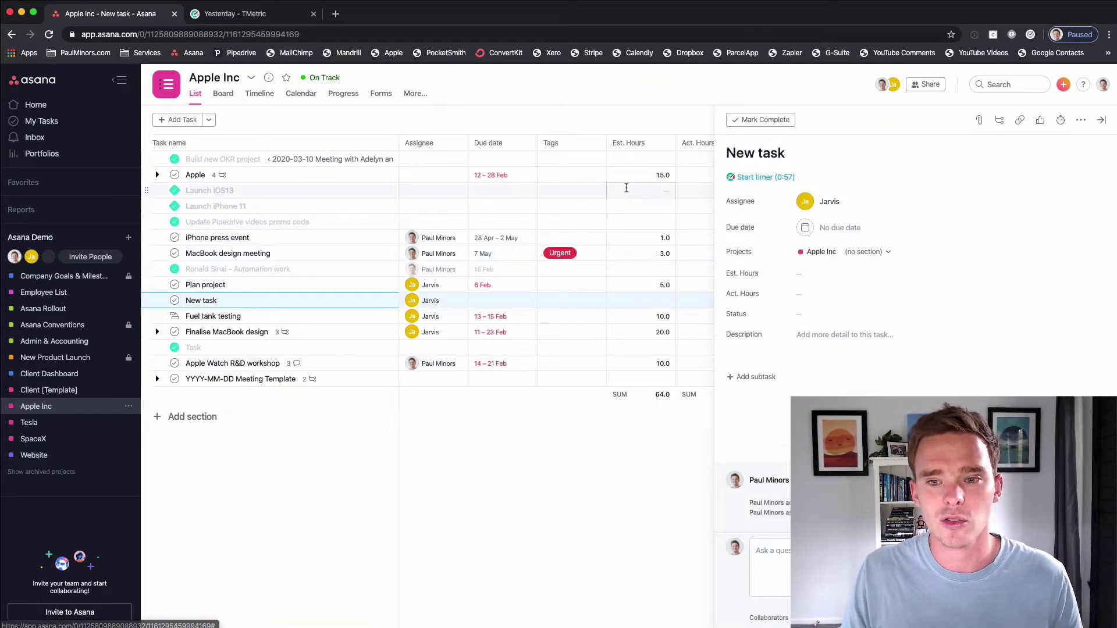
left_click(285, 16)
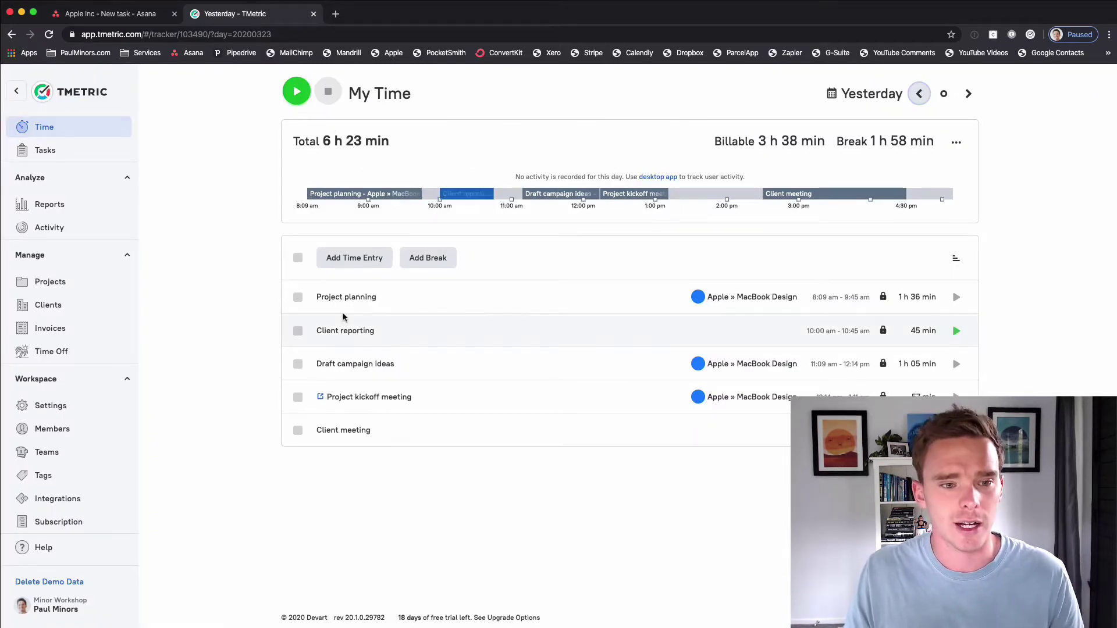
- Create client SpaceX with a purple avatar and a 150.00 USD/hour default billable rate
left_click(48, 305)
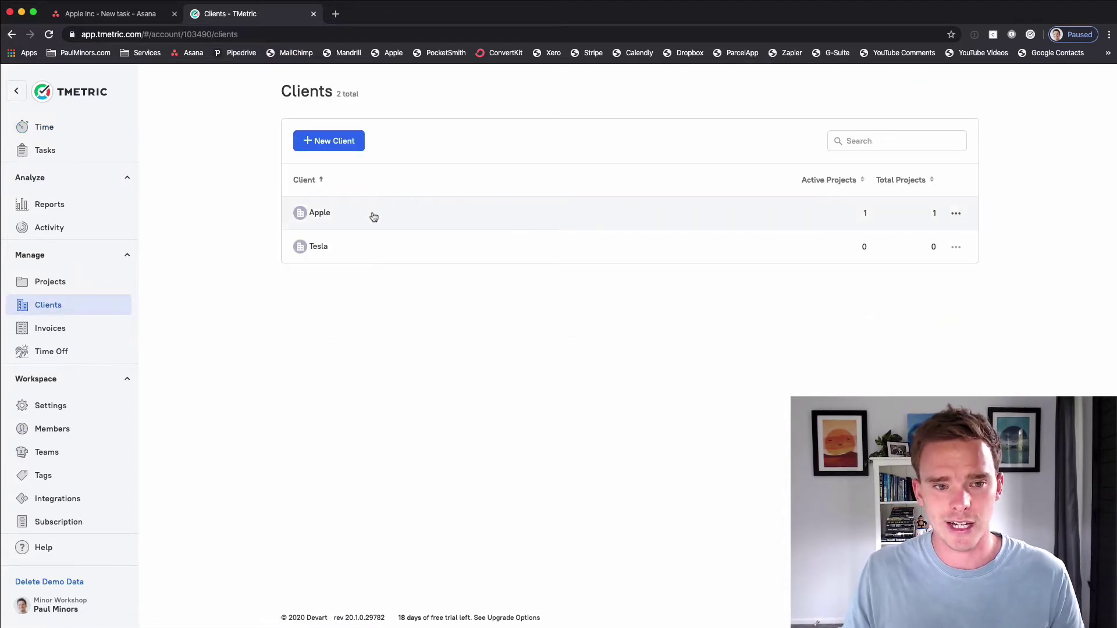
left_click(338, 144)
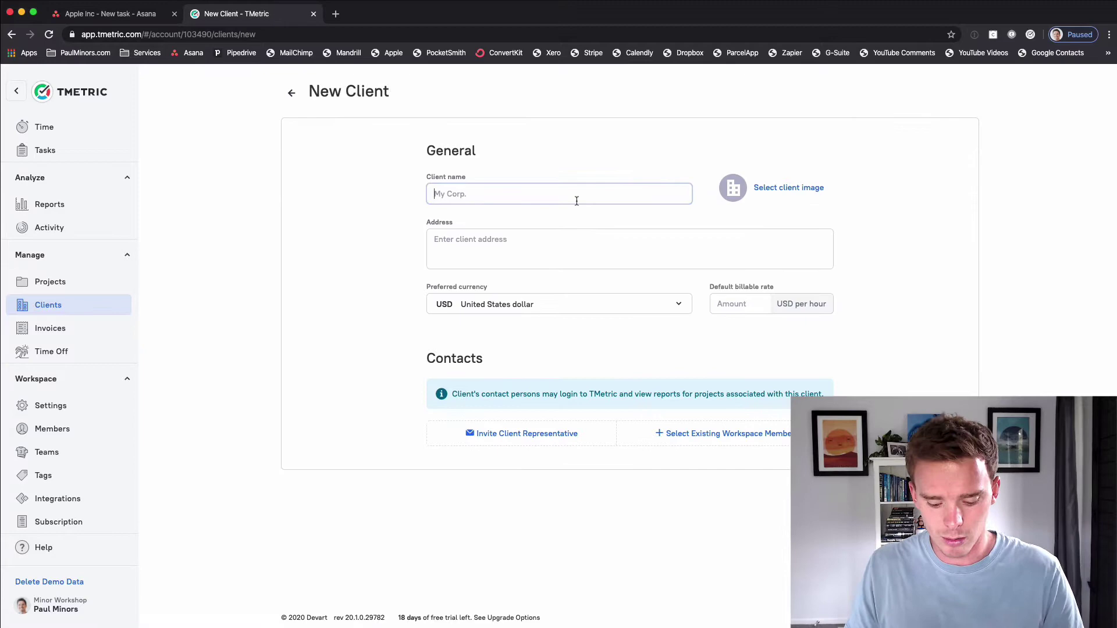
type("SpaceX")
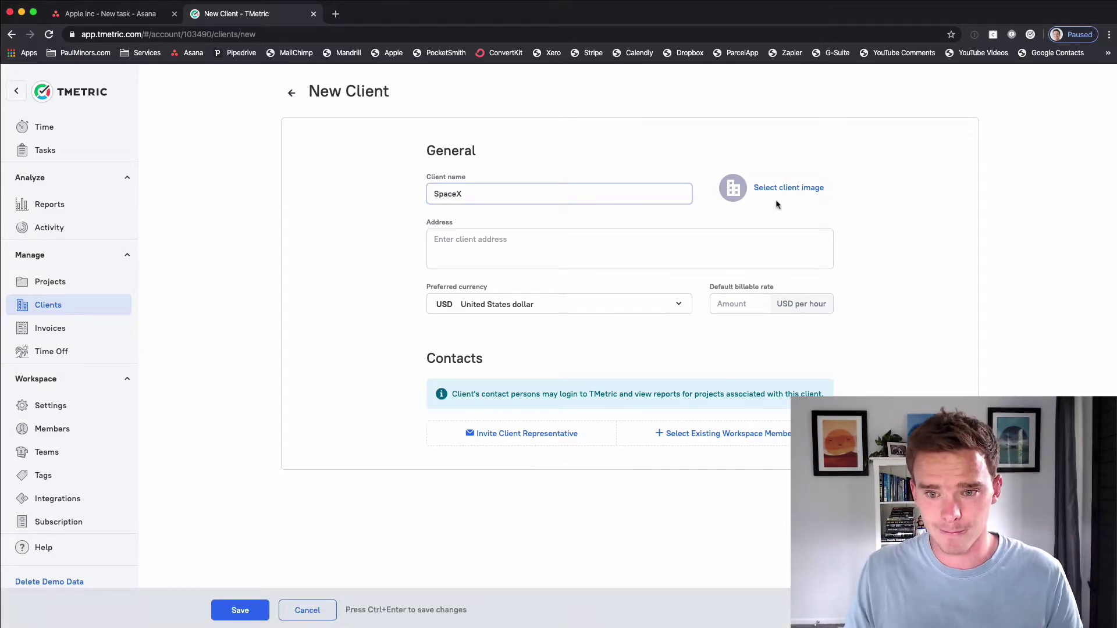
left_click(750, 188)
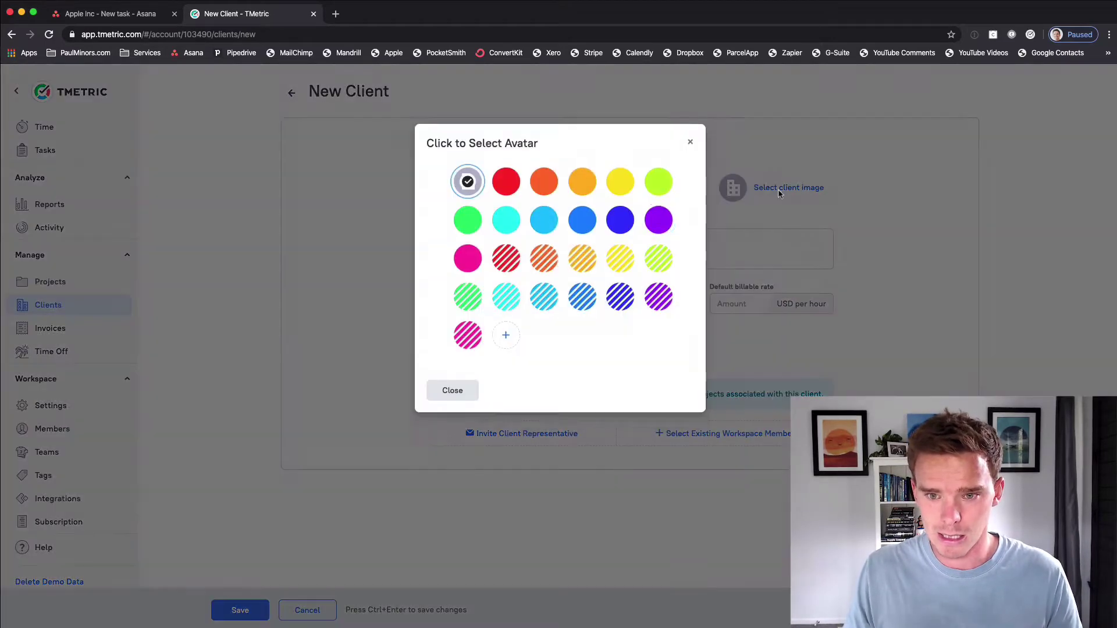
left_click(620, 230)
left_click(724, 187)
left_click(657, 230)
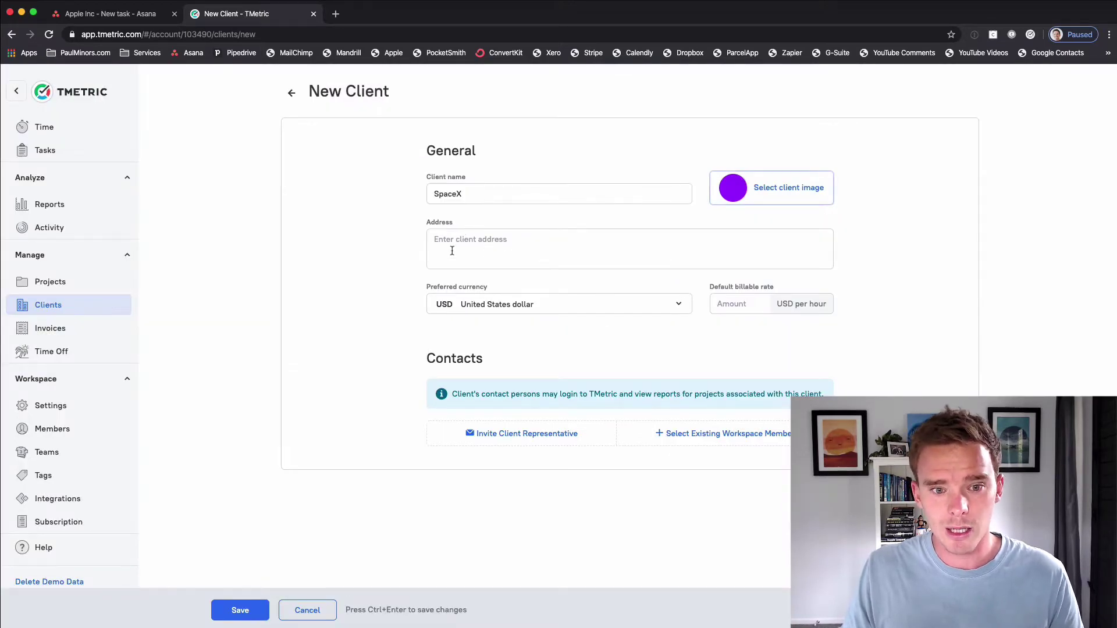
left_click(734, 303)
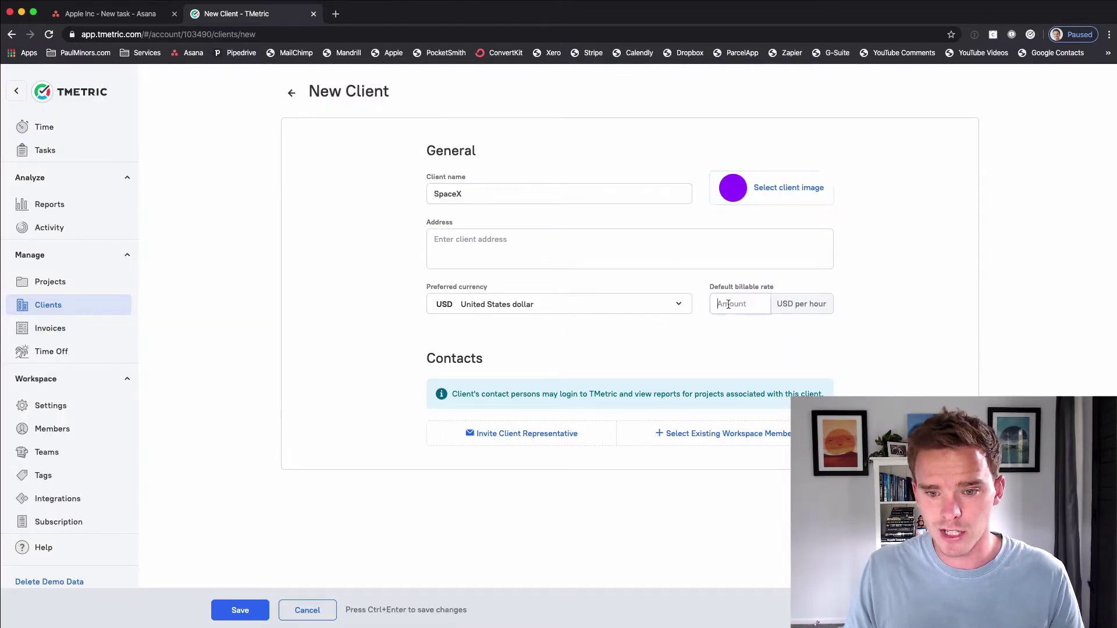
type("150.00")
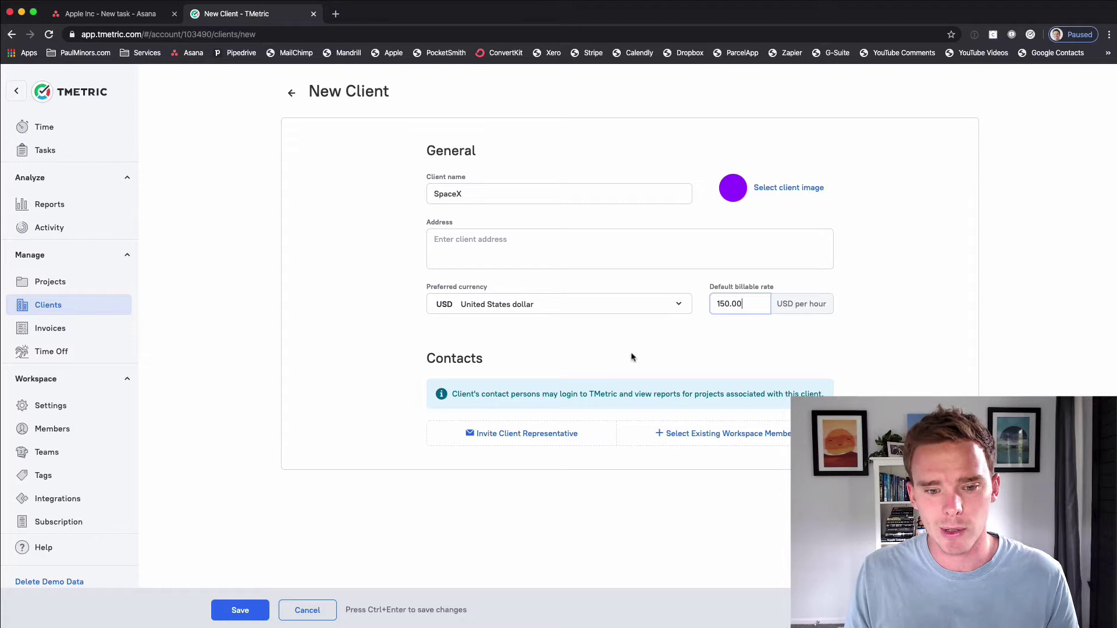
key("ctrl+Return")
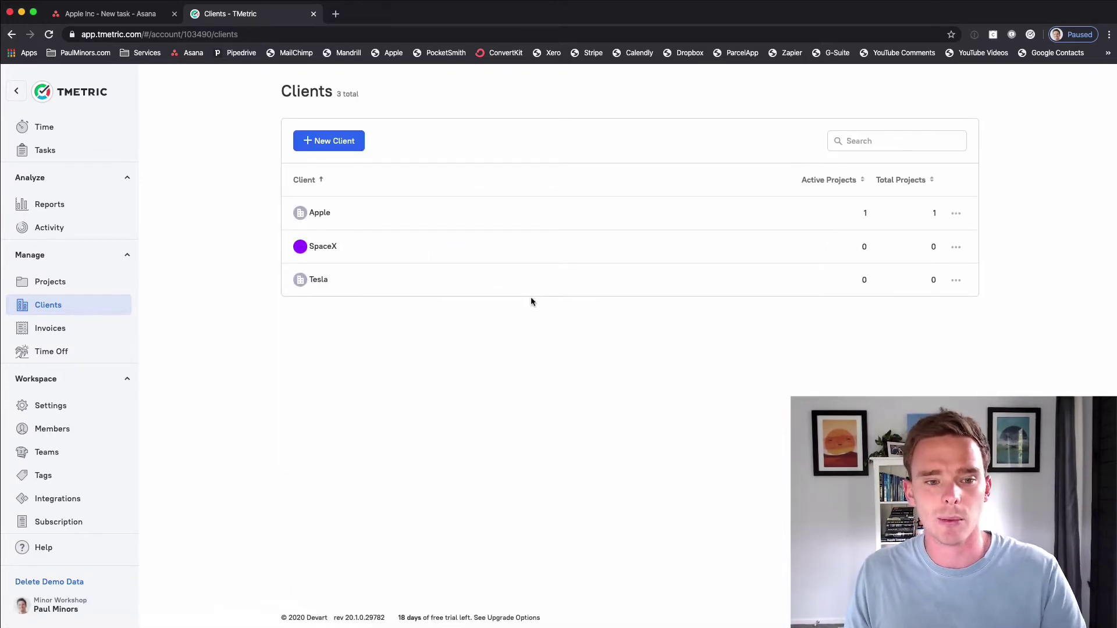
- Start a new project 'SpaceX » BRF Design' for client SpaceX with a purple project image
left_click(48, 283)
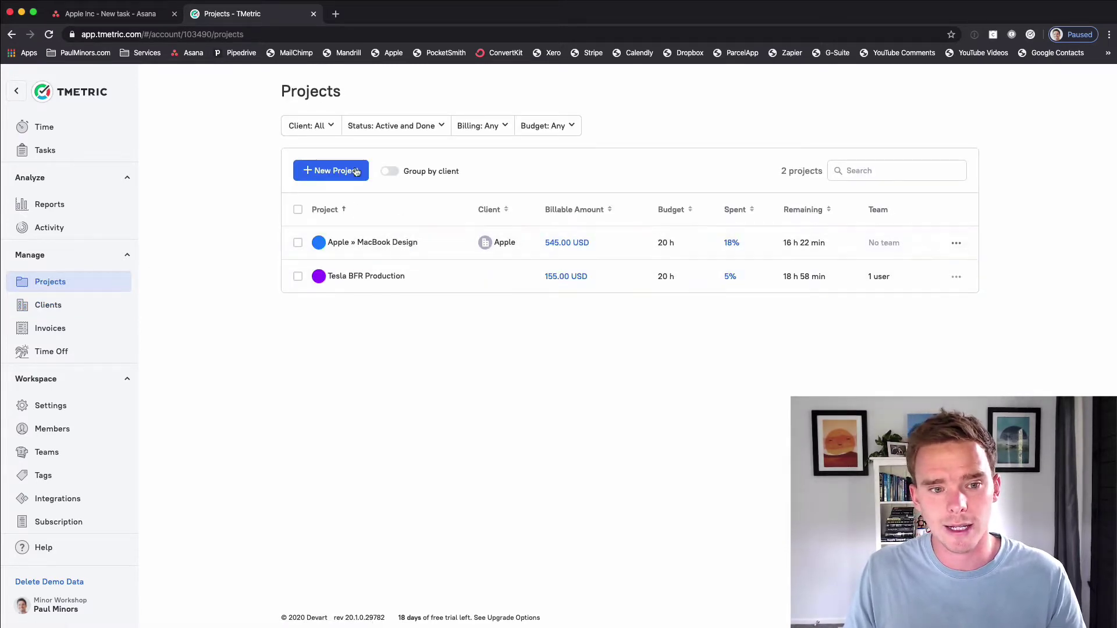
left_click(331, 171)
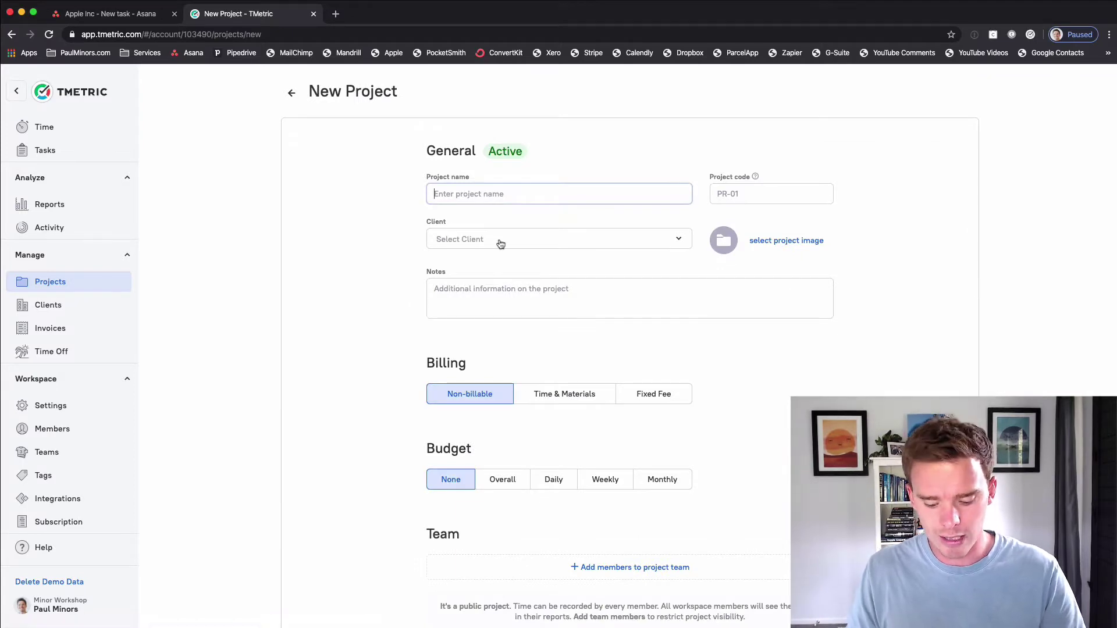
type("Space")
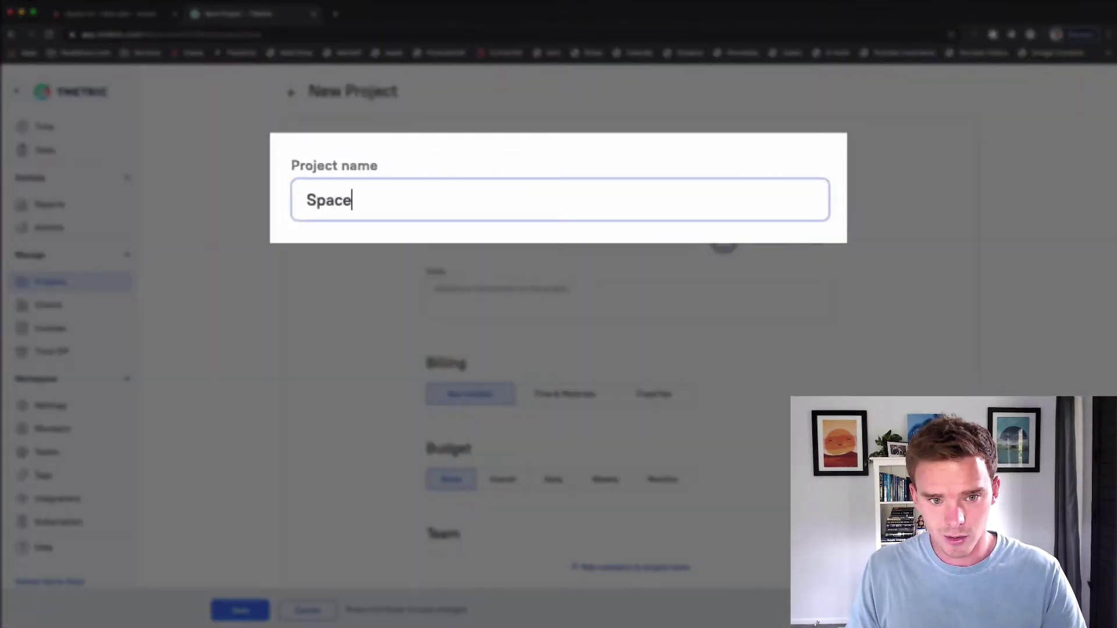
type("X » BRF")
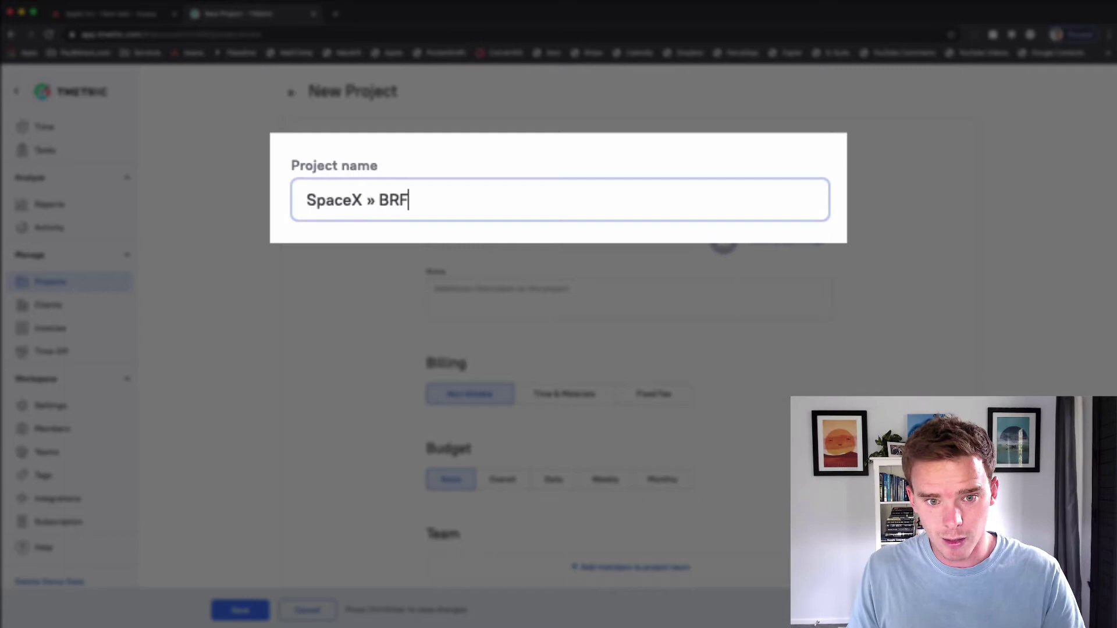
type(" Design")
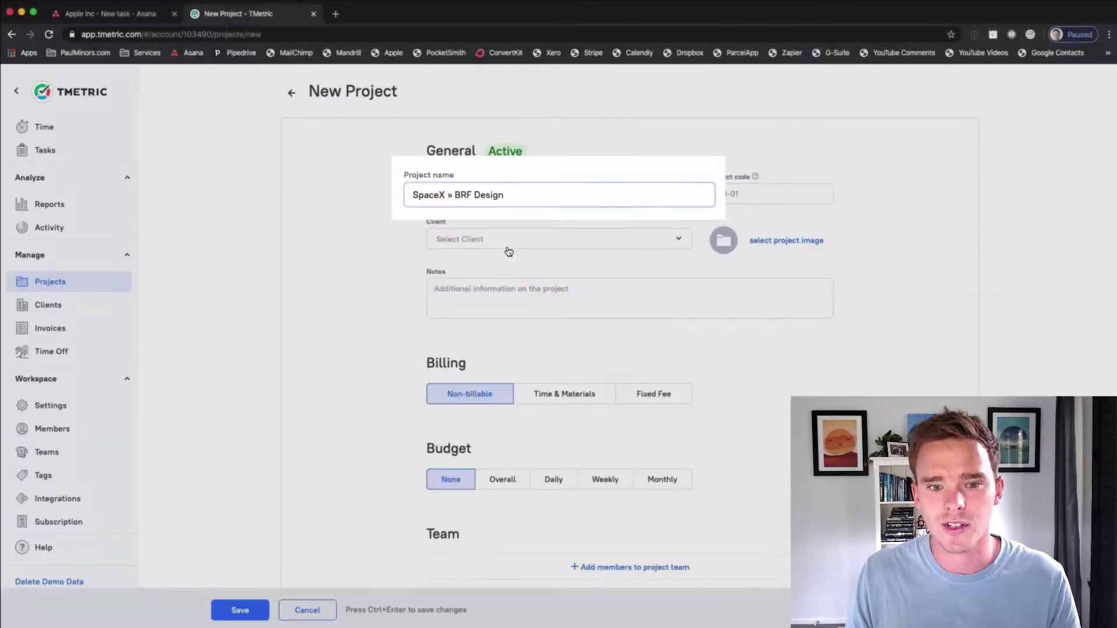
left_click(506, 245)
left_click(486, 323)
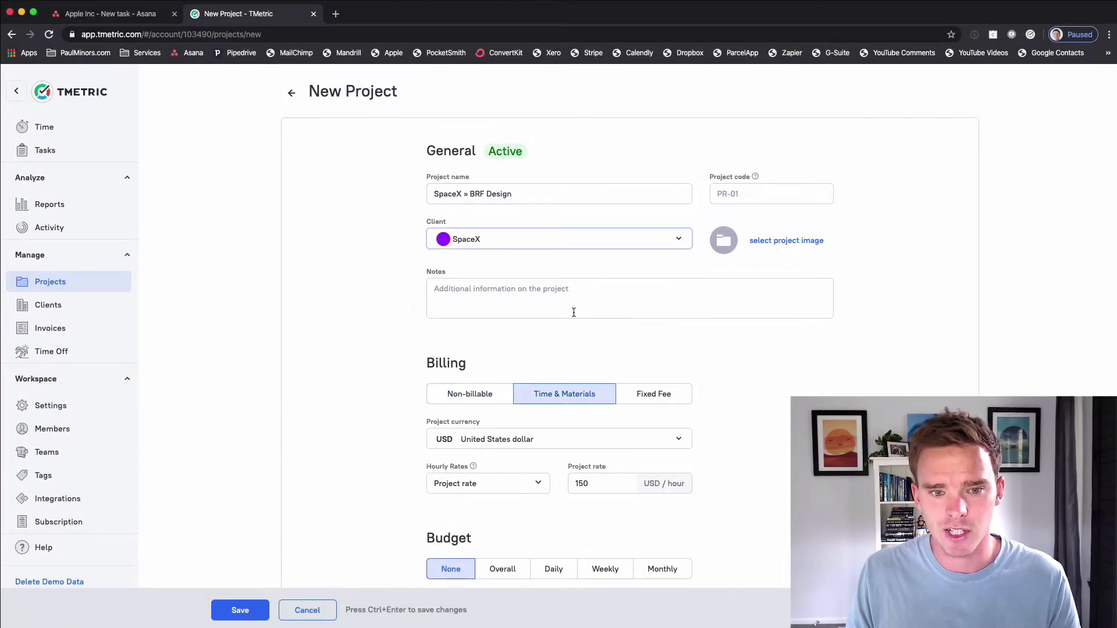
left_click(809, 243)
left_click(657, 217)
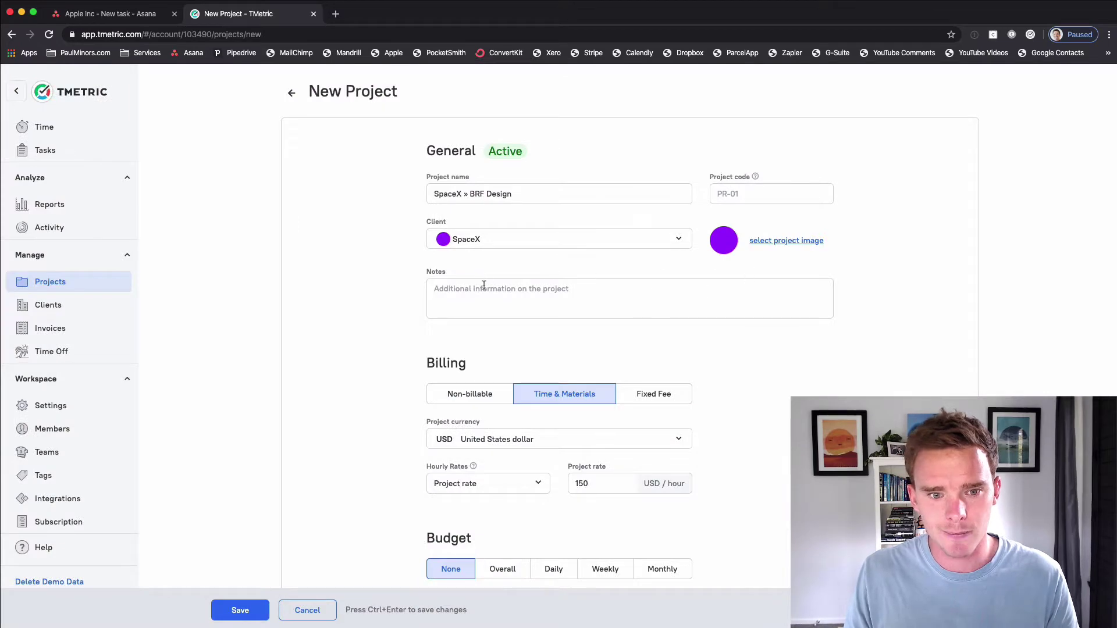
left_click(578, 286)
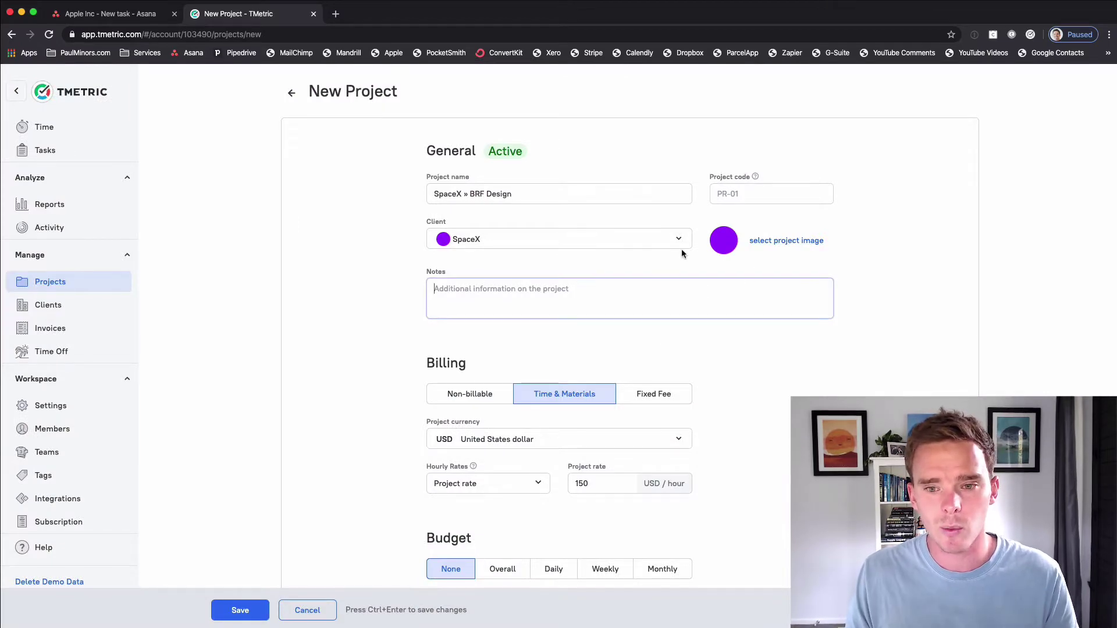
scroll(582, 250, "down", 3)
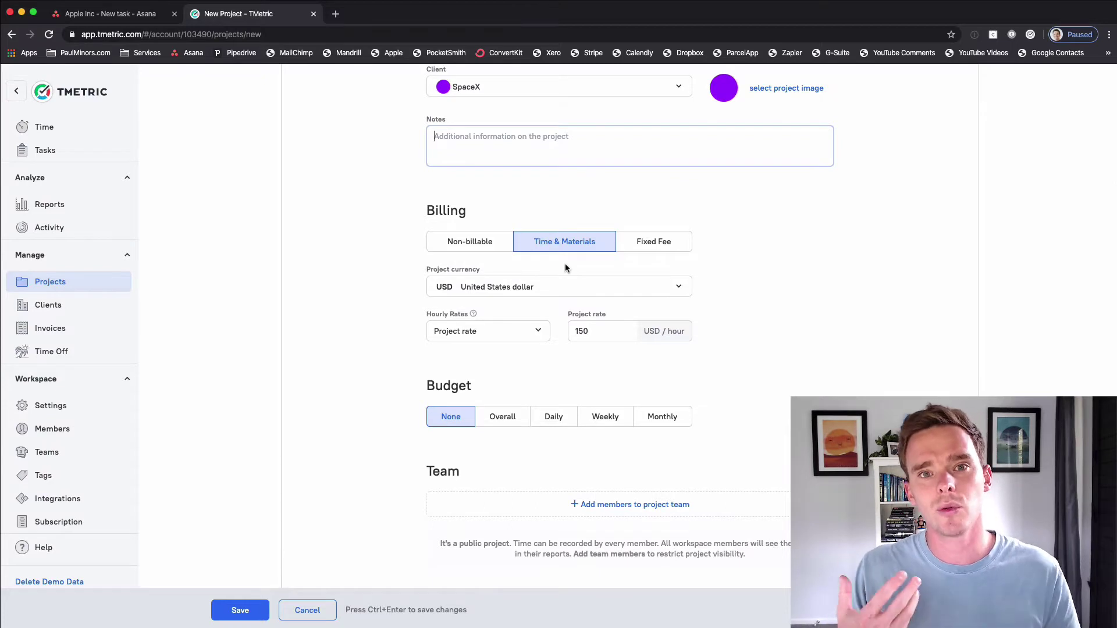
- Bill the project as Time & Materials at 200 USD/hour, after briefly trying a 2500 fixed fee
left_click(497, 249)
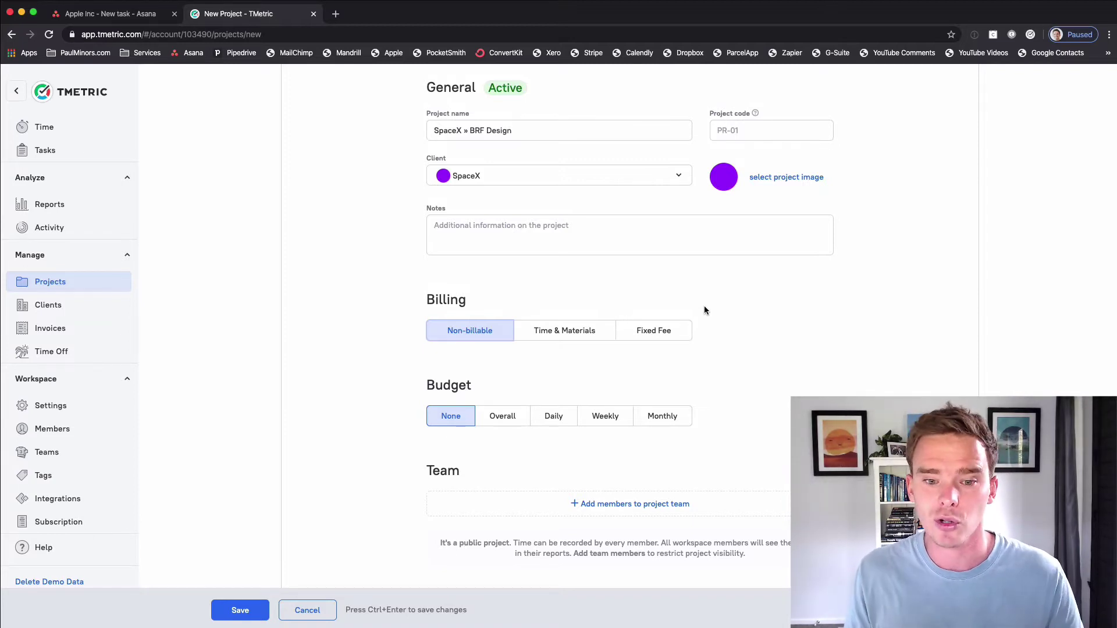
left_click(625, 330)
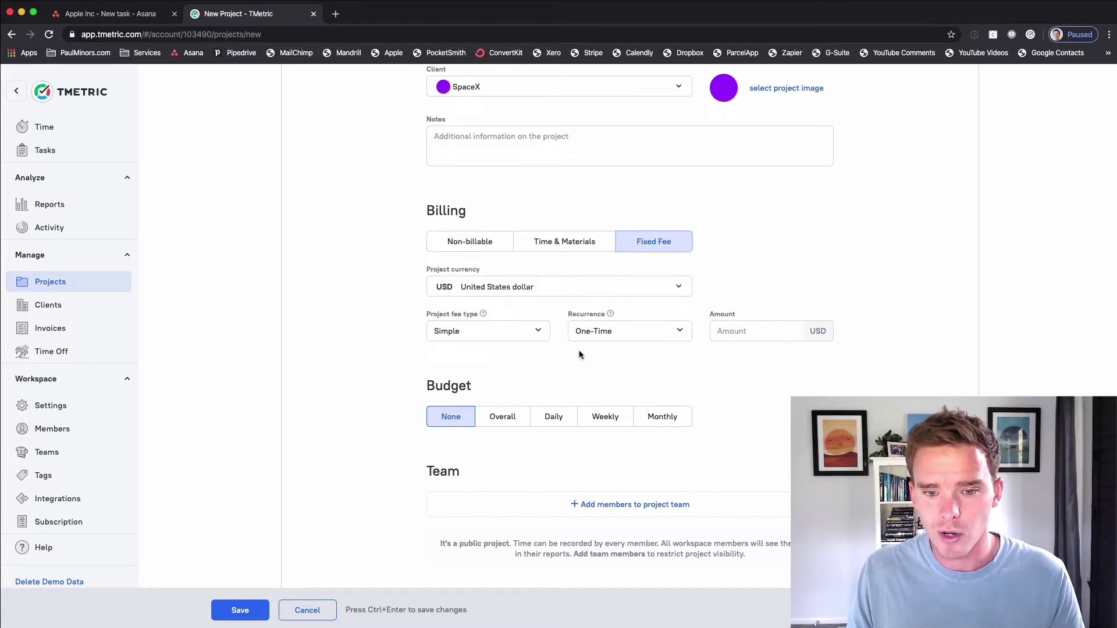
left_click(729, 329)
type("2500")
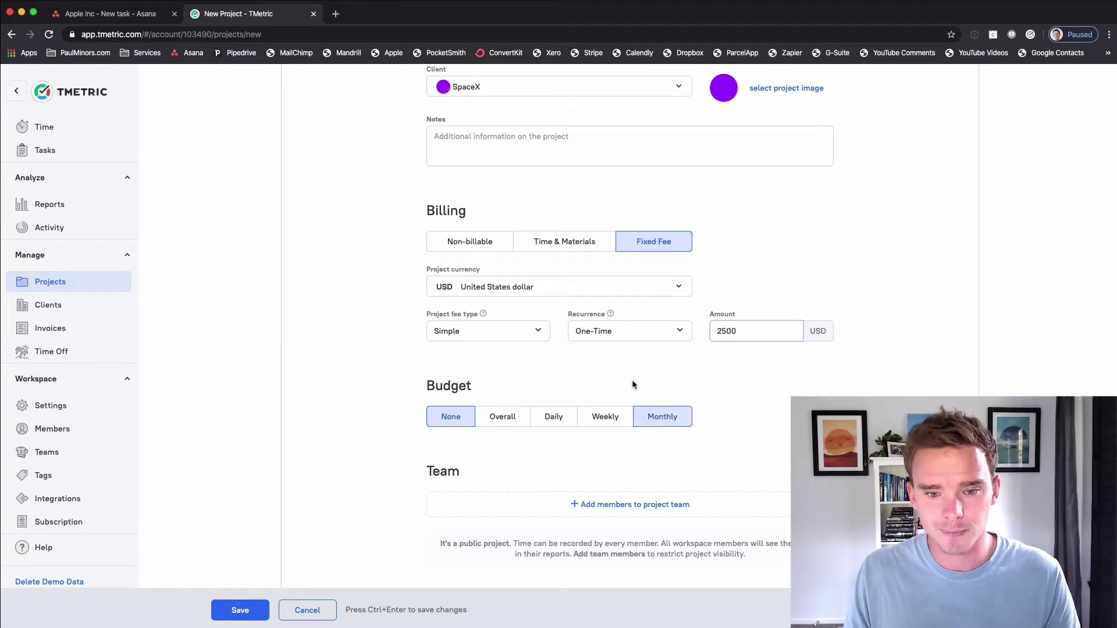
left_click(581, 242)
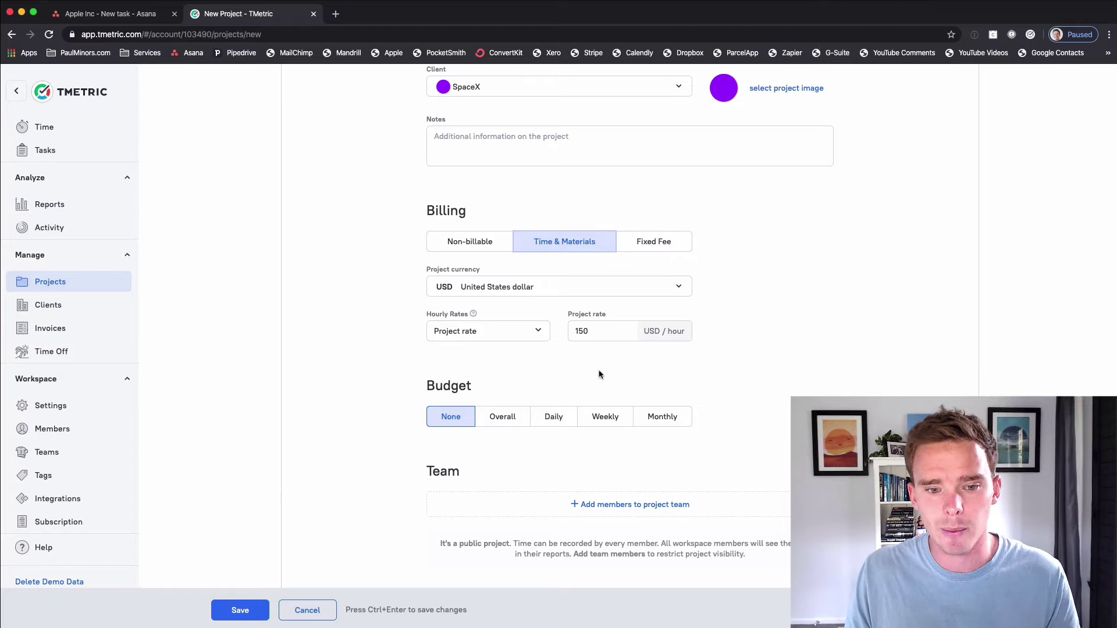
left_click(598, 331)
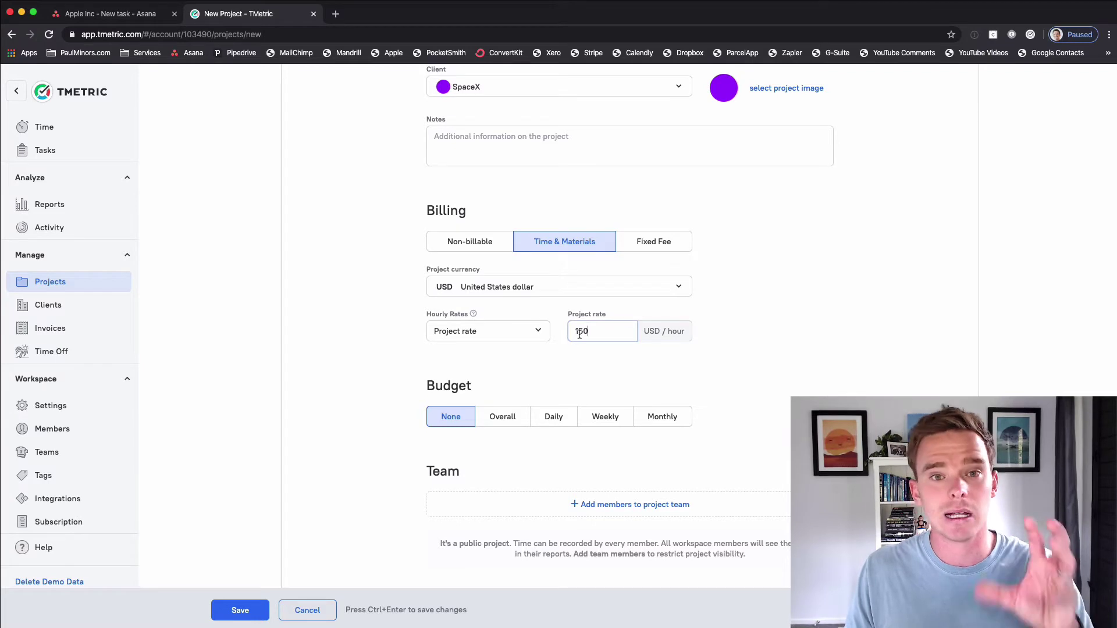
left_click_drag(589, 333, 517, 317)
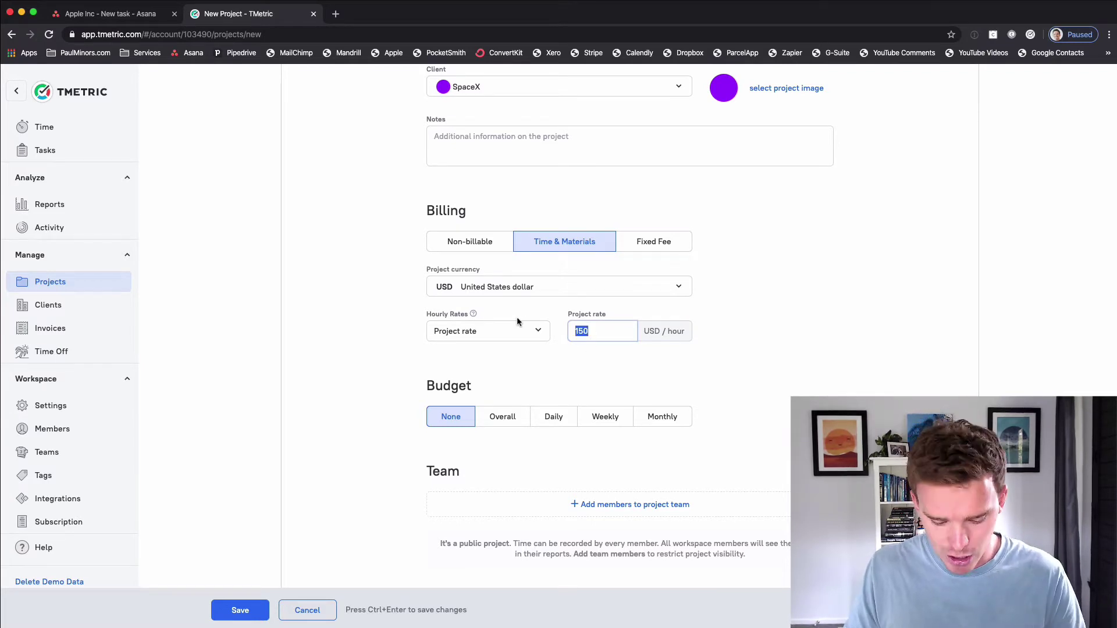
type("200")
left_click(499, 329)
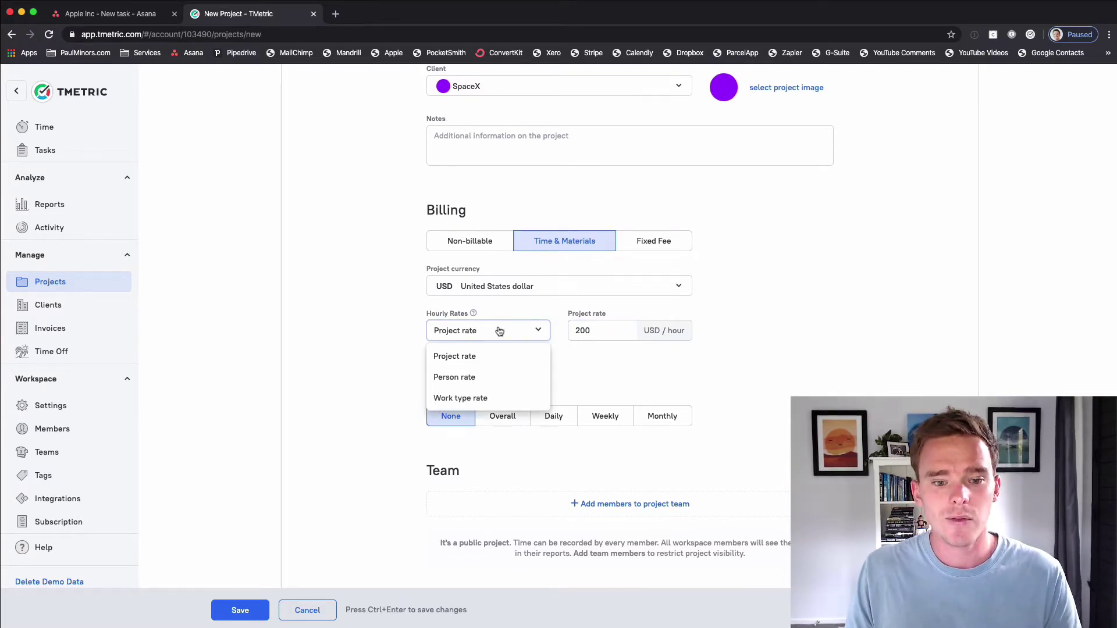
left_click(466, 393)
scroll(562, 397, "down", 5)
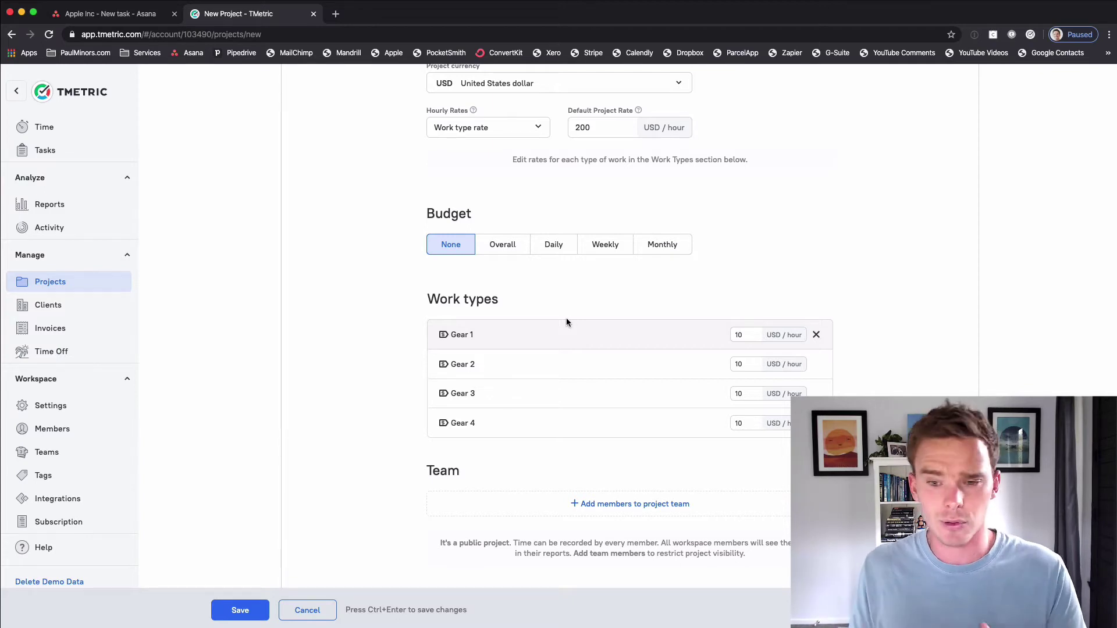
scroll(561, 337, "up", 3)
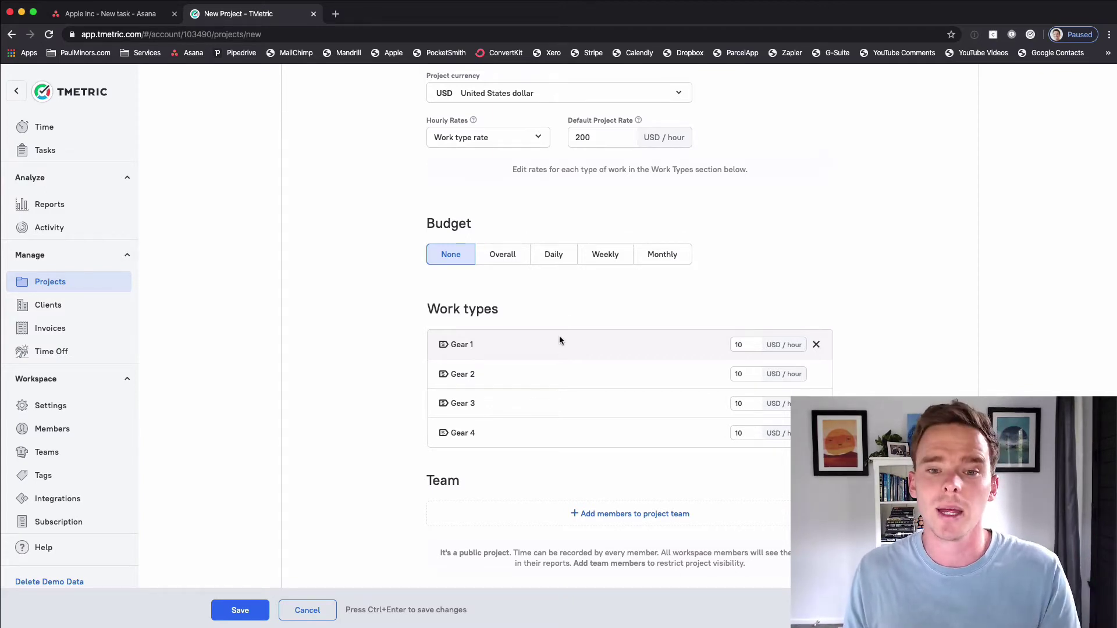
left_click(508, 249)
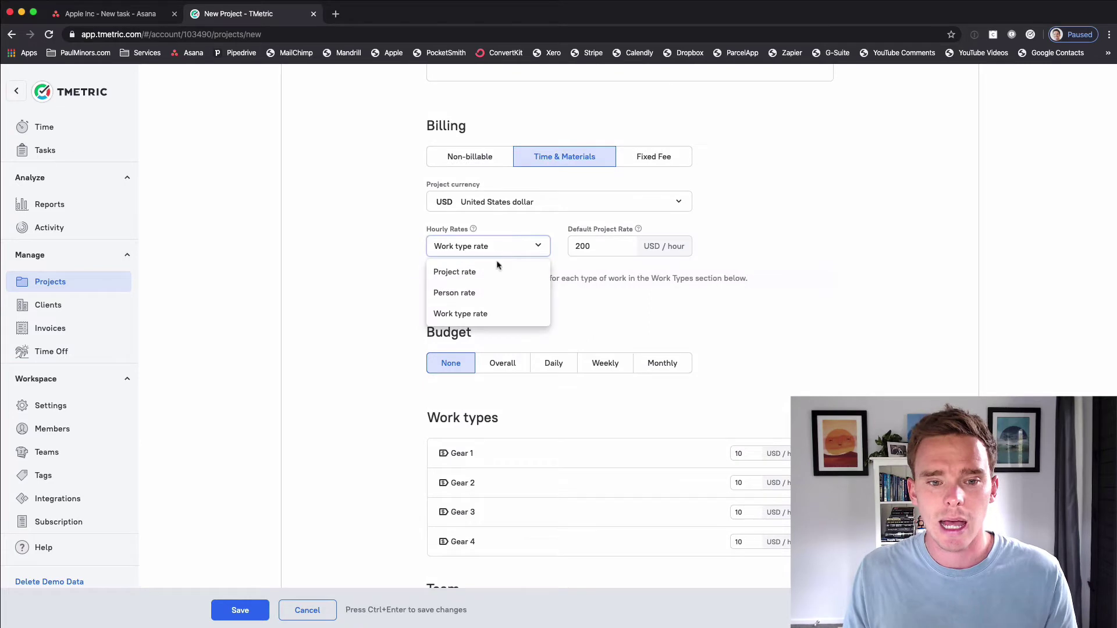
left_click(494, 291)
scroll(558, 397, "up", 2)
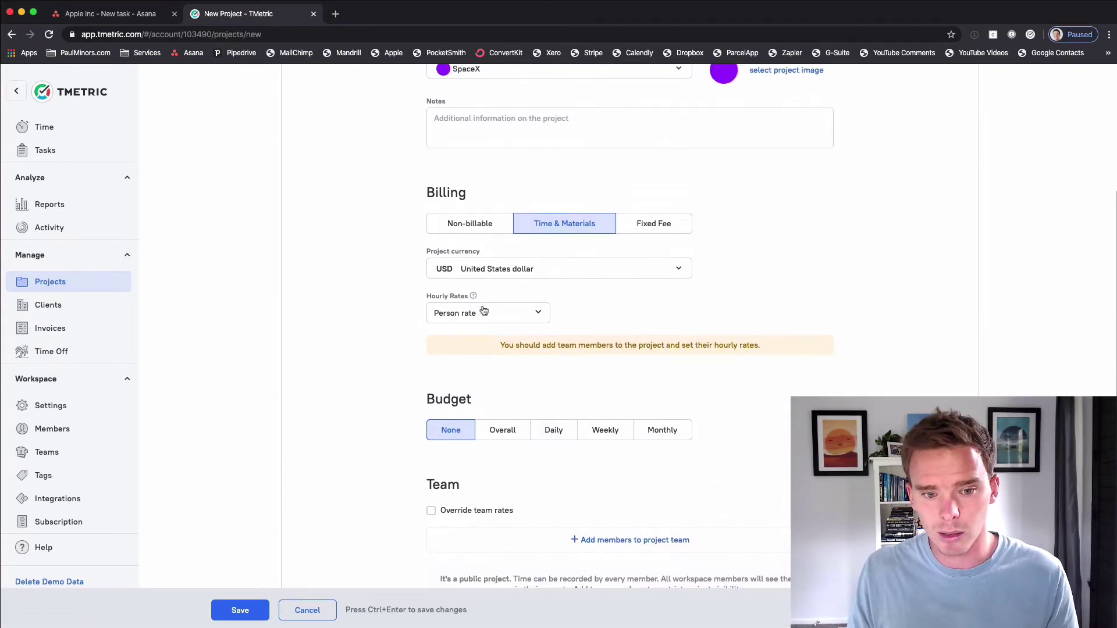
left_click(460, 331)
left_click(454, 338)
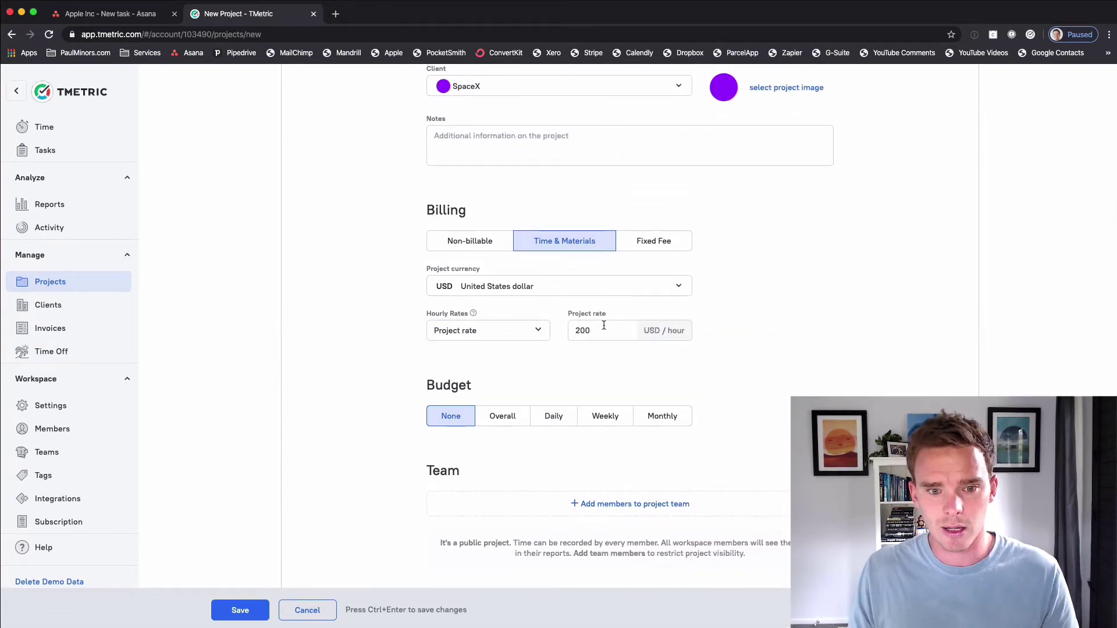
- Give the project a monthly budget, trying 40 hours and then 4000 in total project fees
left_click(662, 415)
scroll(753, 436, "down", 4)
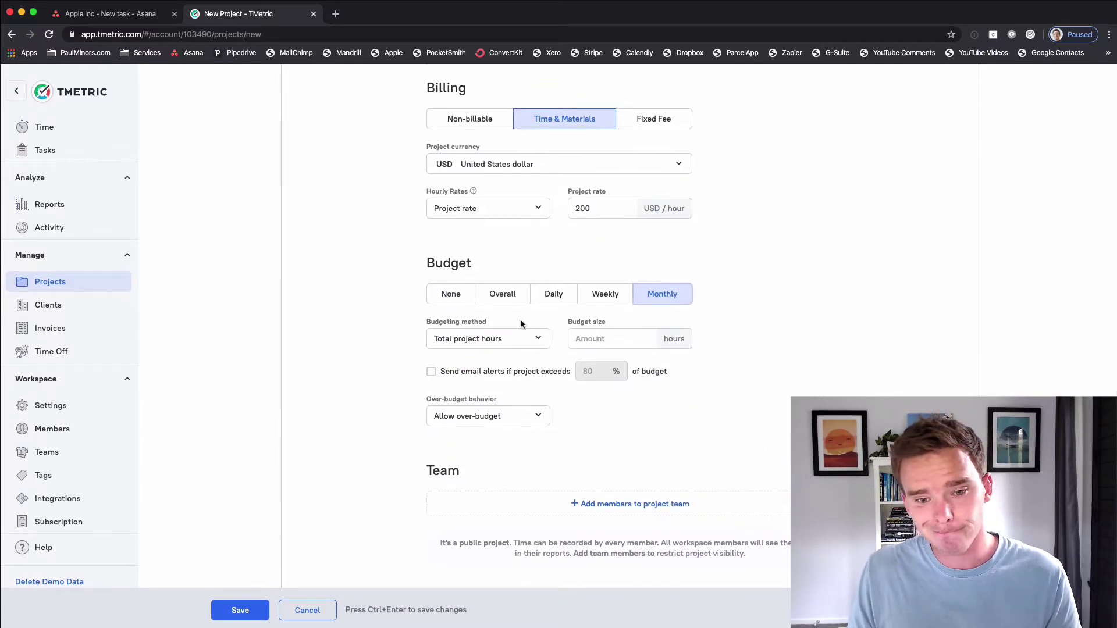
left_click(633, 334)
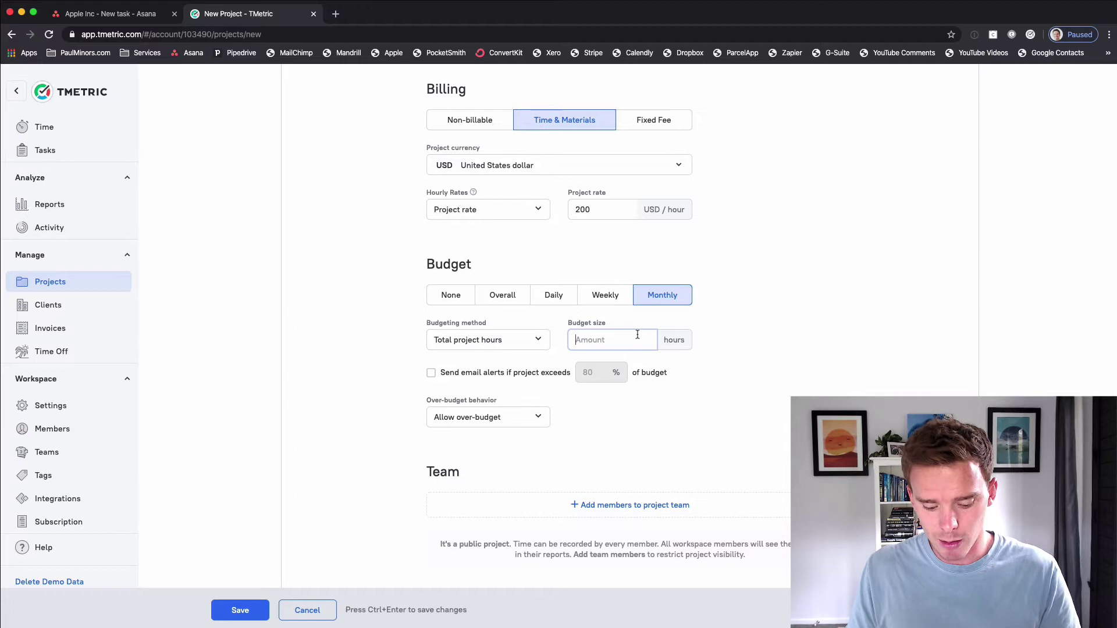
type("40")
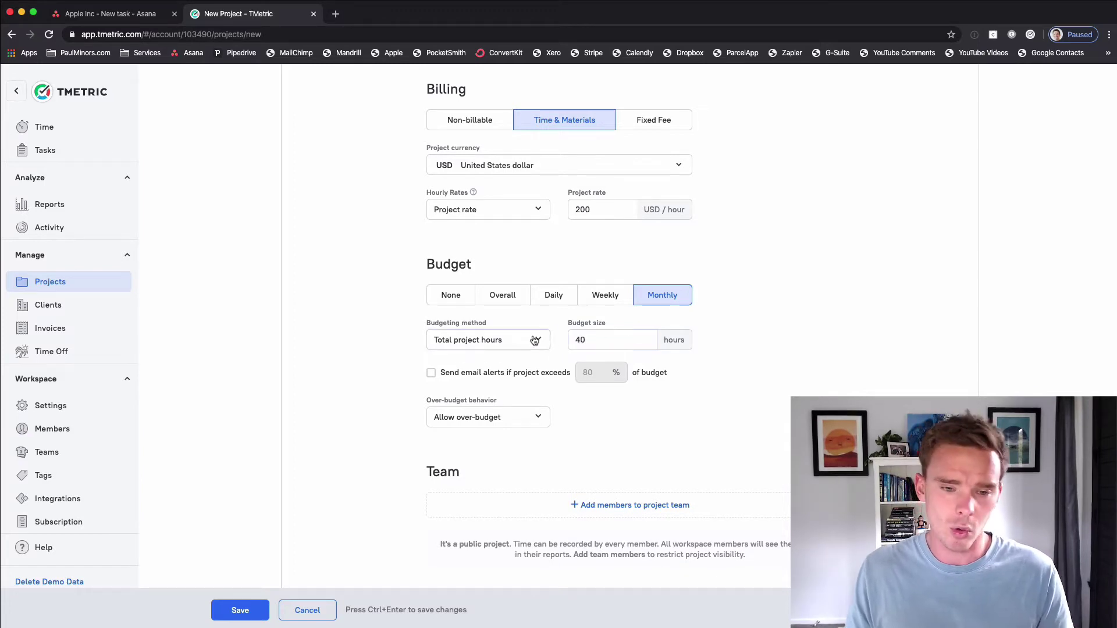
left_click(534, 341)
left_click(509, 386)
key("Tab")
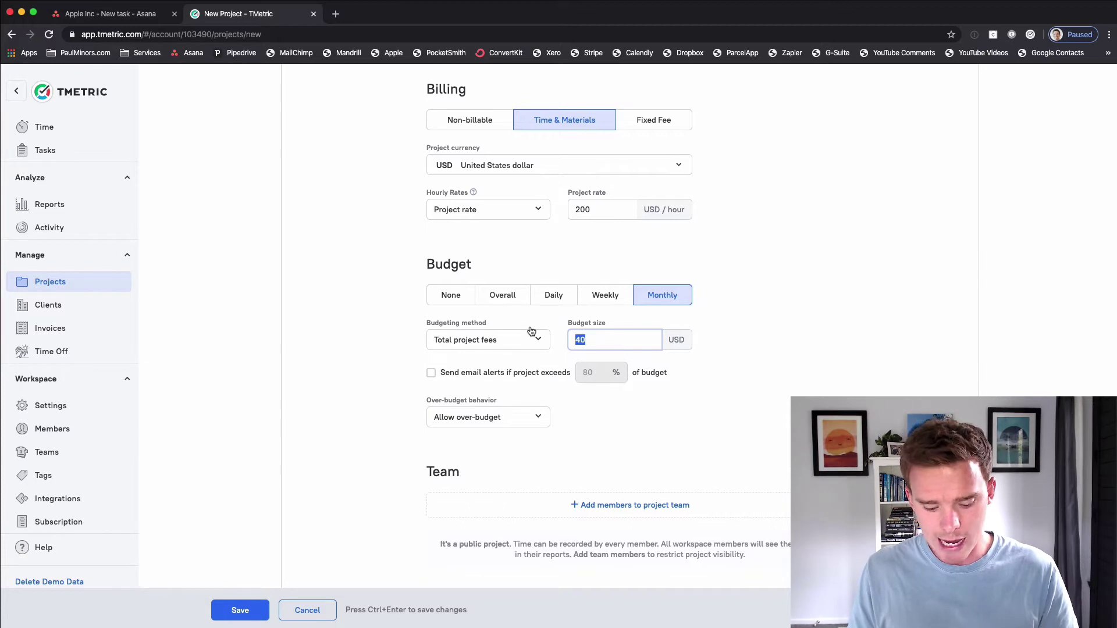
type("4000")
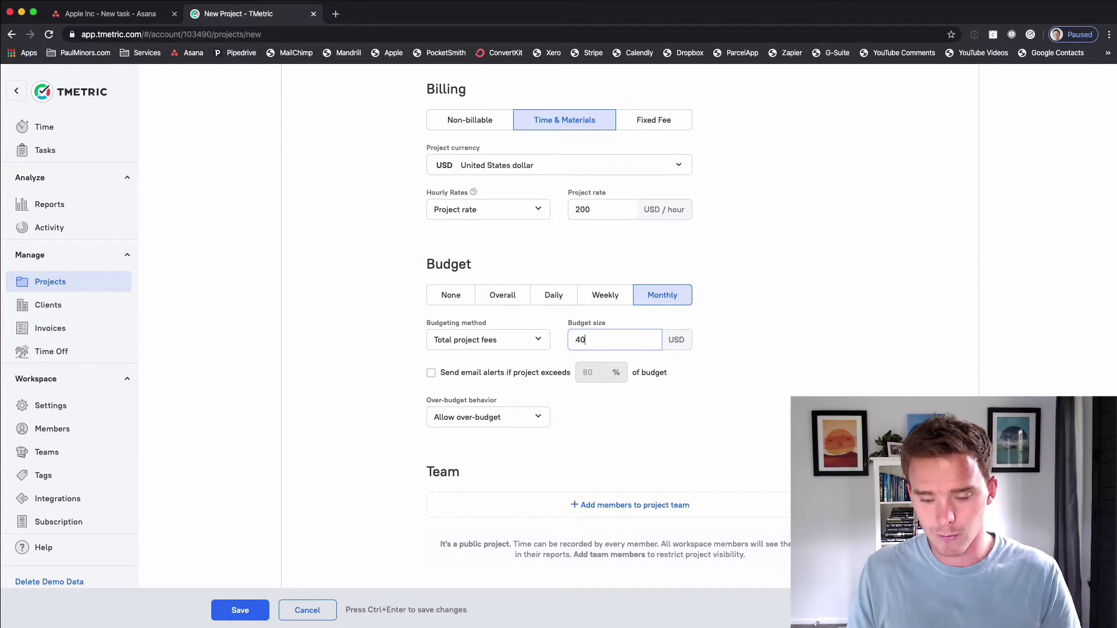
left_click(779, 326)
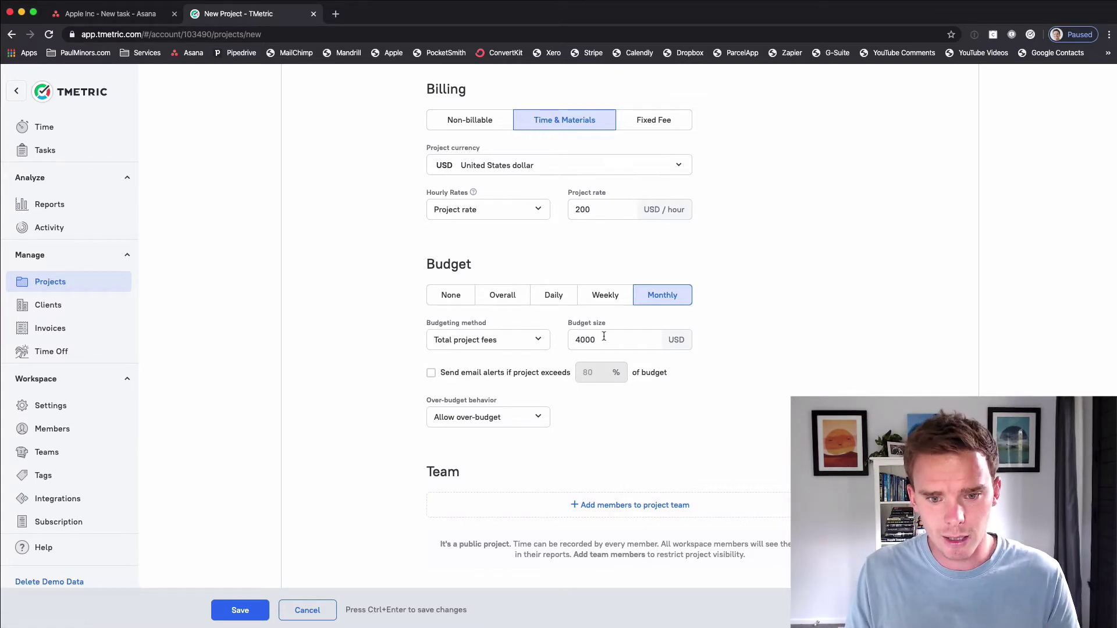
- Set the budget back to total project hours with size 20 and save the project
left_click(504, 340)
left_click(603, 337)
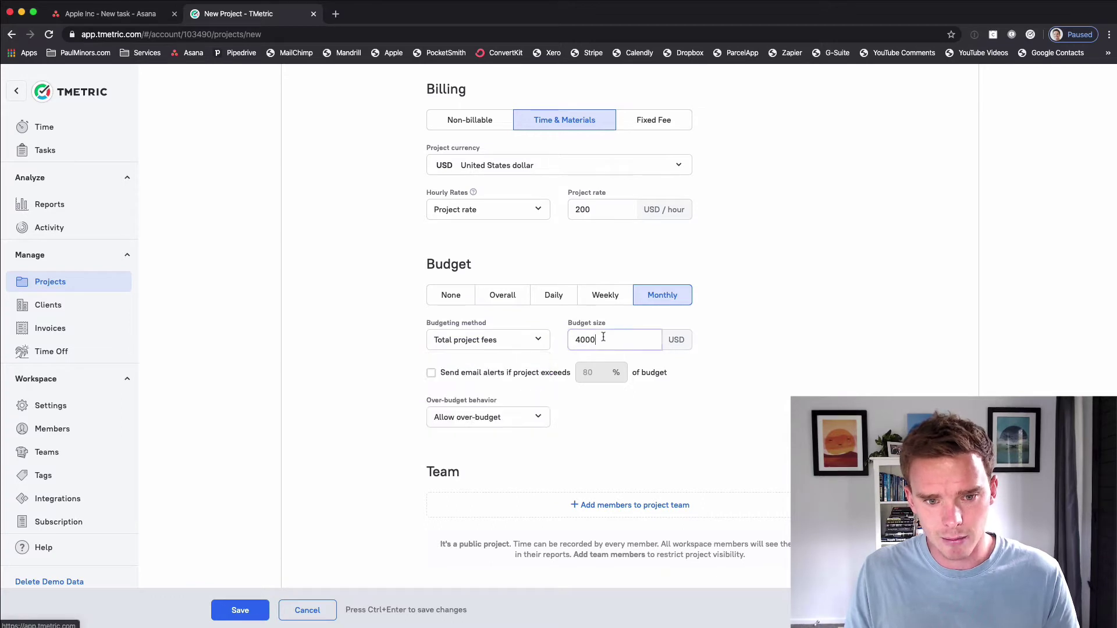
left_click(530, 339)
left_click(531, 365)
key("Tab")
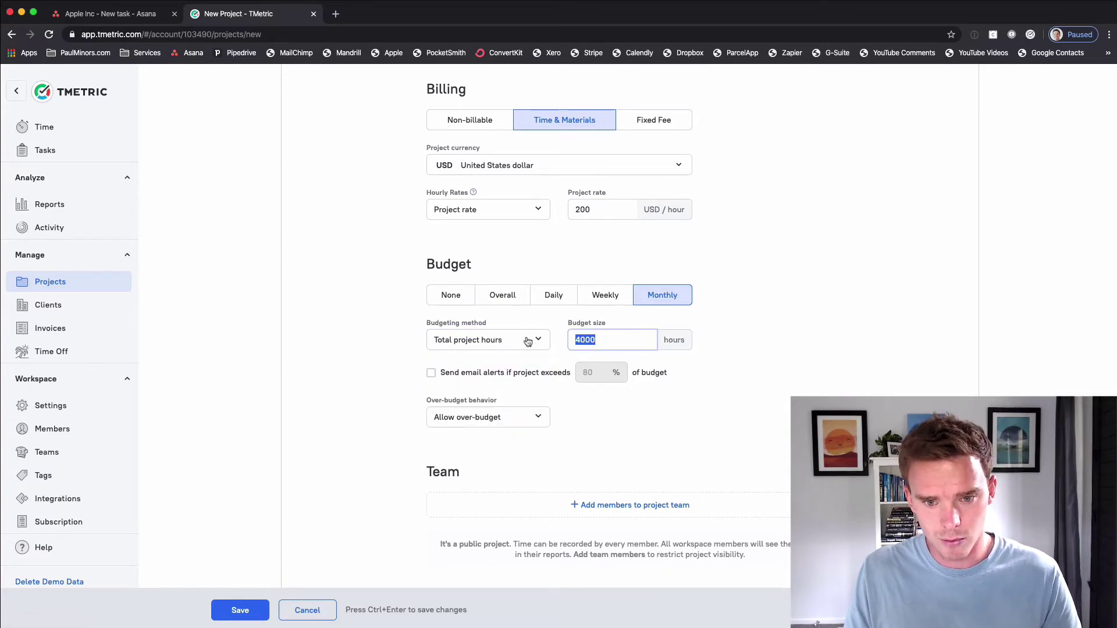
type("20")
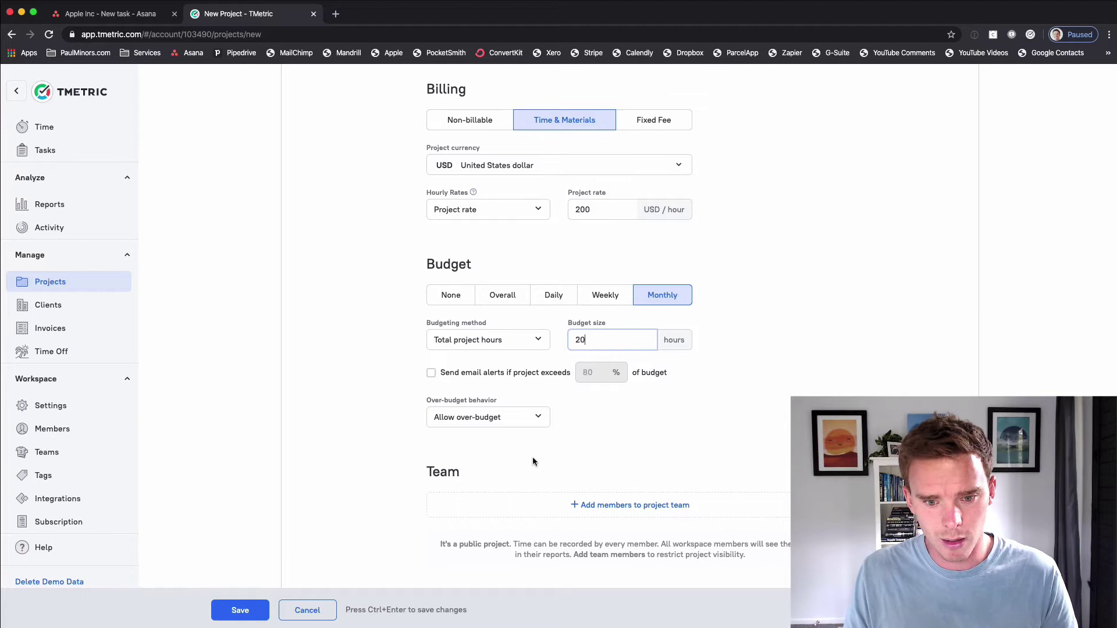
left_click(240, 610)
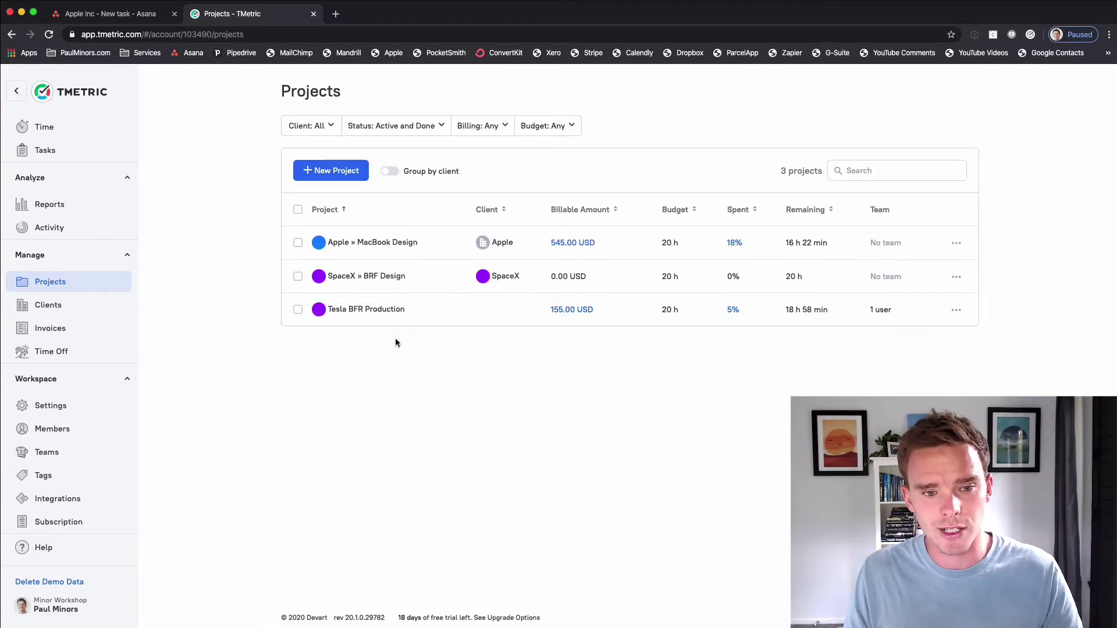
- Open the SpaceX task Dock with ISS in Asana, closing its TMetric timer dialog unused
left_click(113, 13)
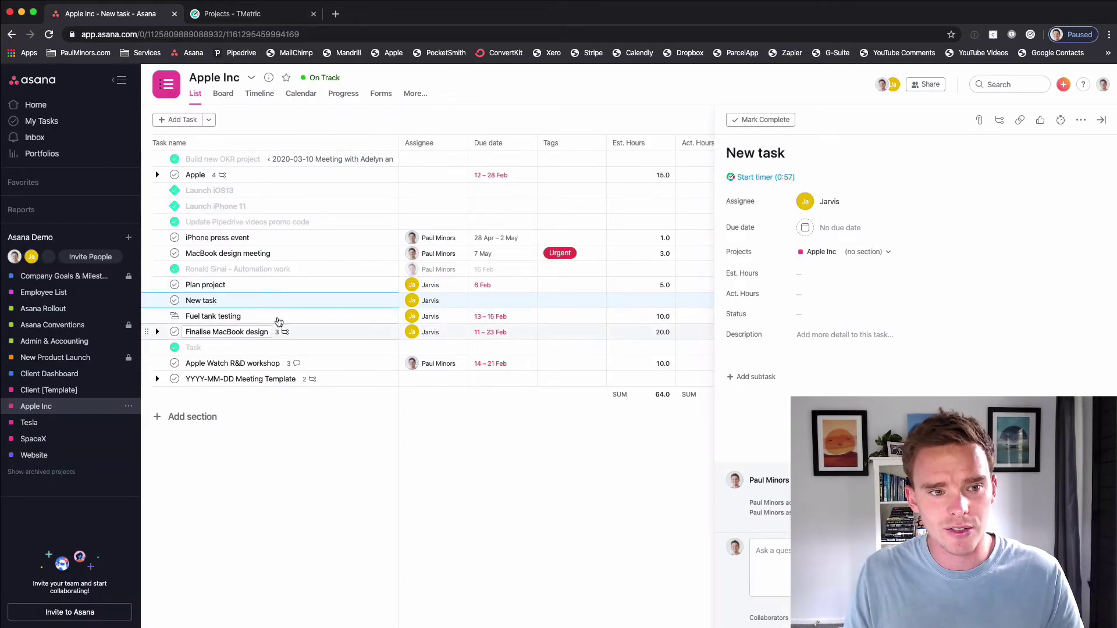
left_click(80, 439)
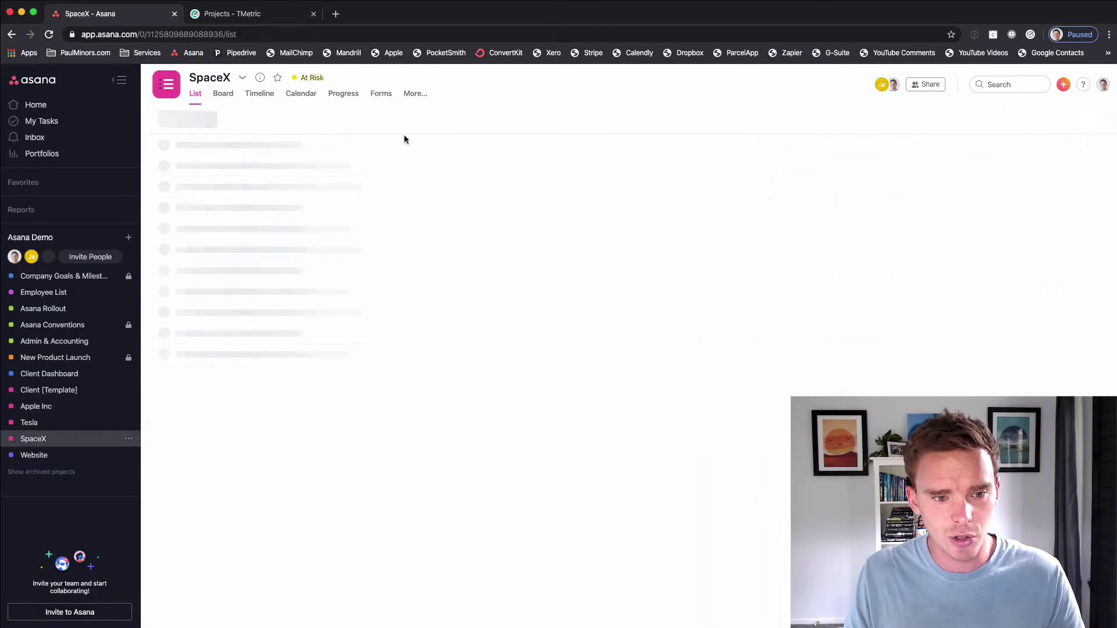
left_click(314, 223)
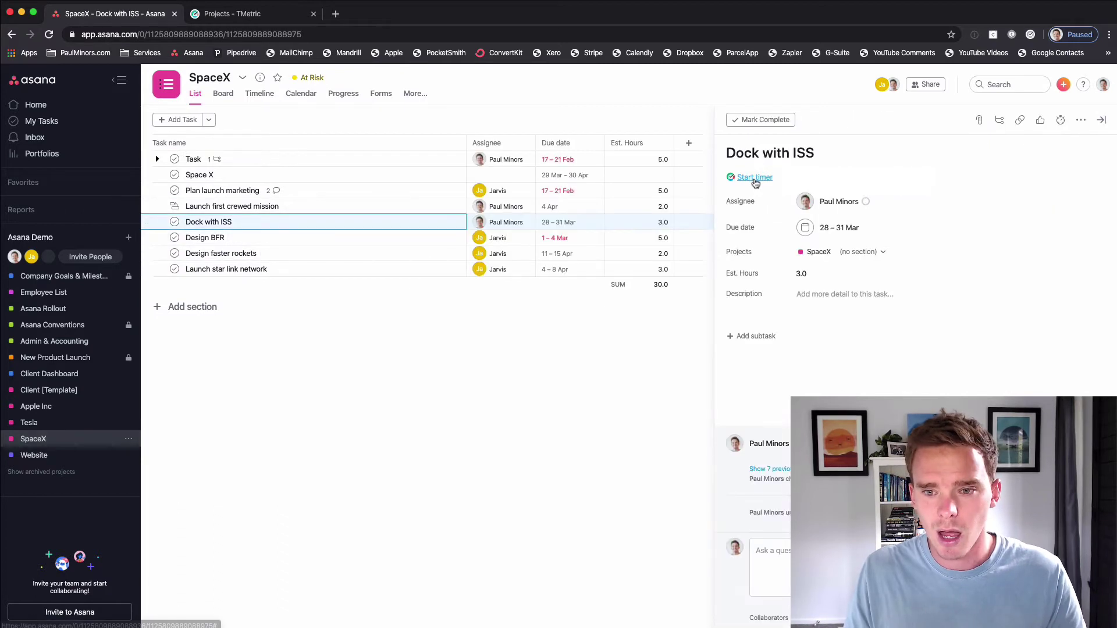
left_click(746, 178)
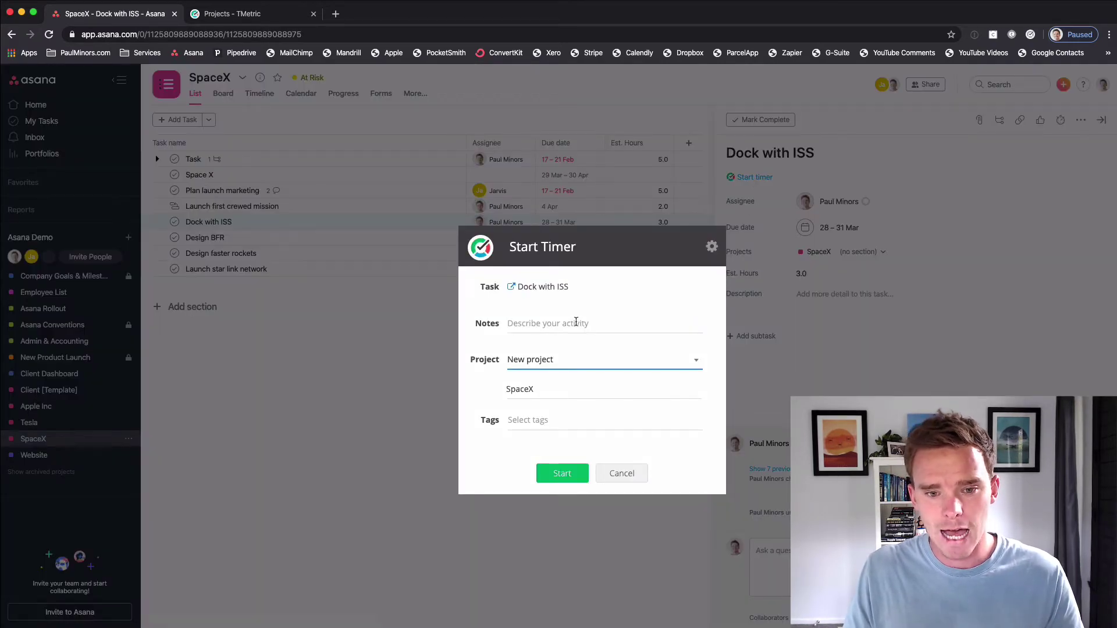
left_click(576, 322)
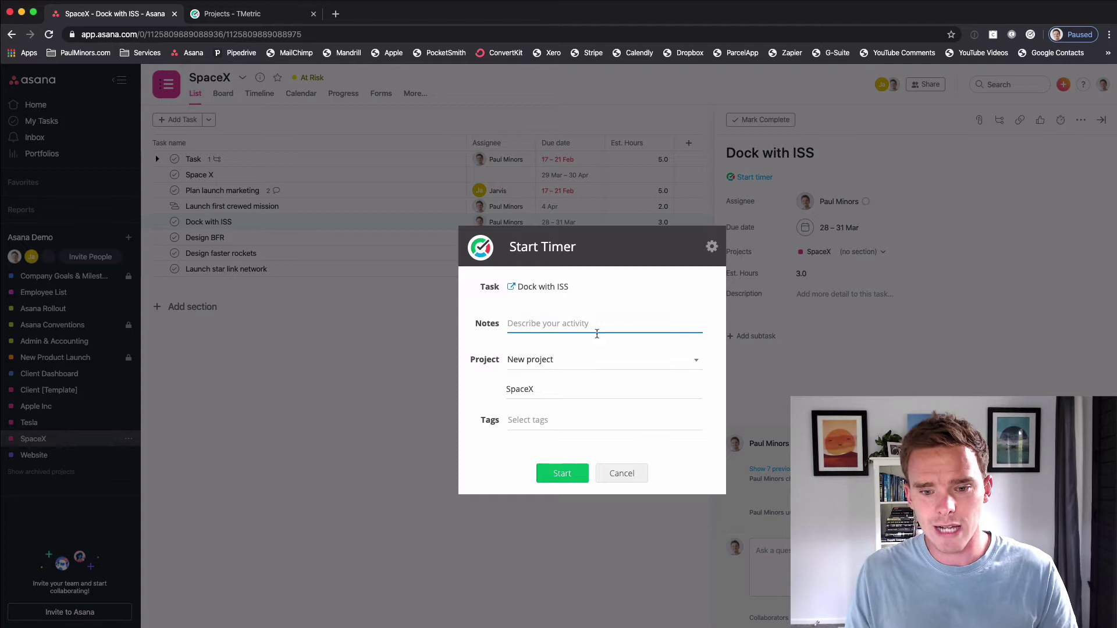
left_click(619, 470)
- Tag the Dock with ISS task as Urgent
key("Tab")
key("t")
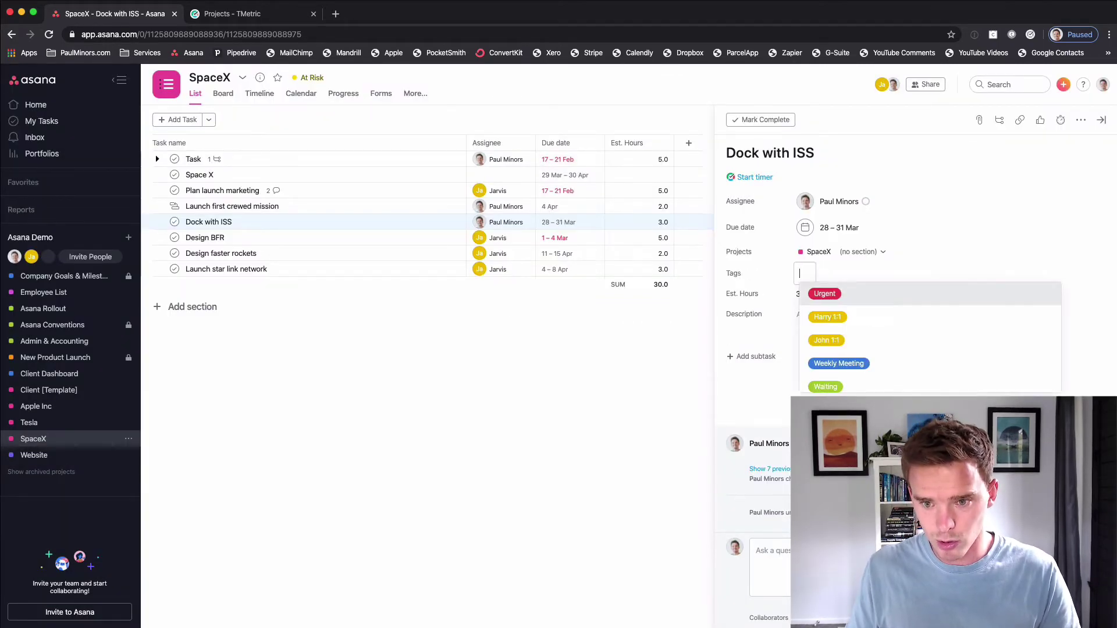
key("Return")
left_click(845, 355)
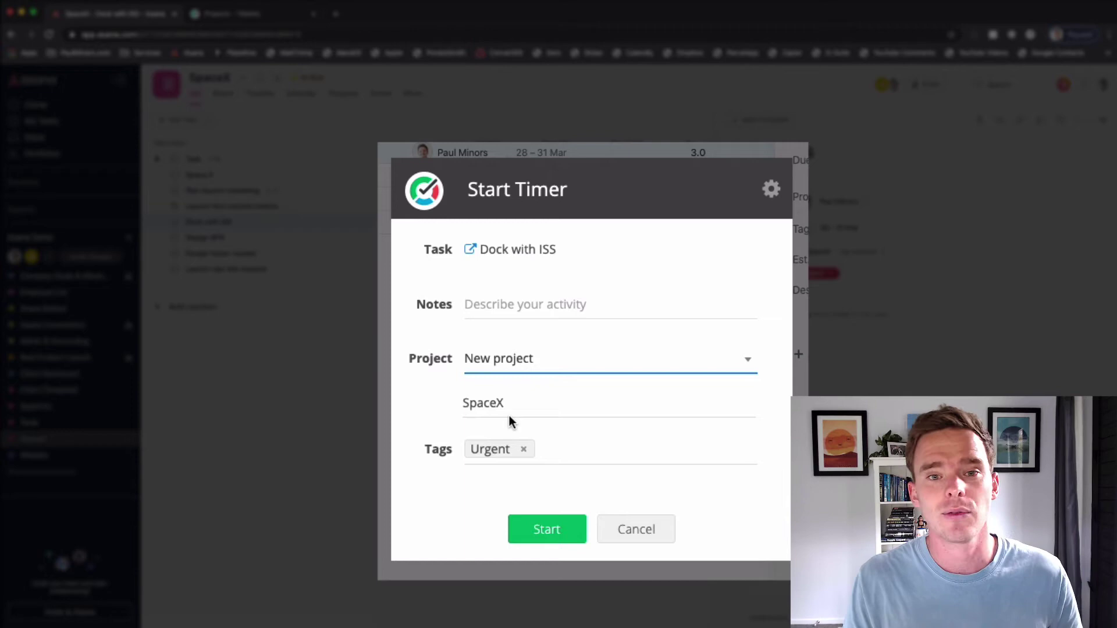
- Start a timer with note 'Meeting with client' on the SpaceX » BRF Design project
left_click(502, 302)
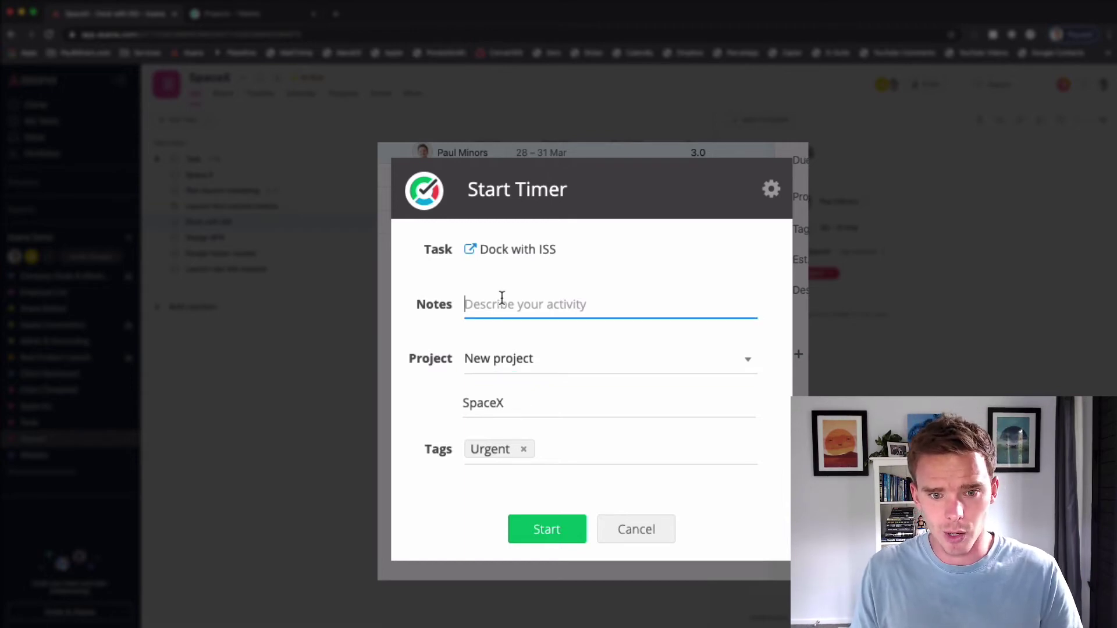
type("Metting with client")
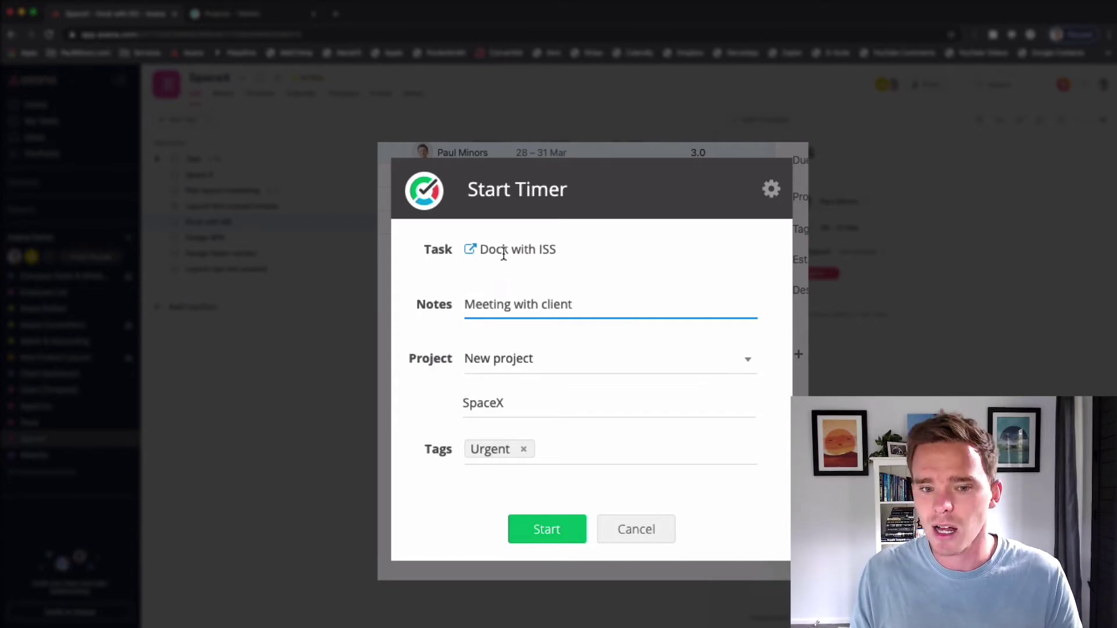
left_click(502, 365)
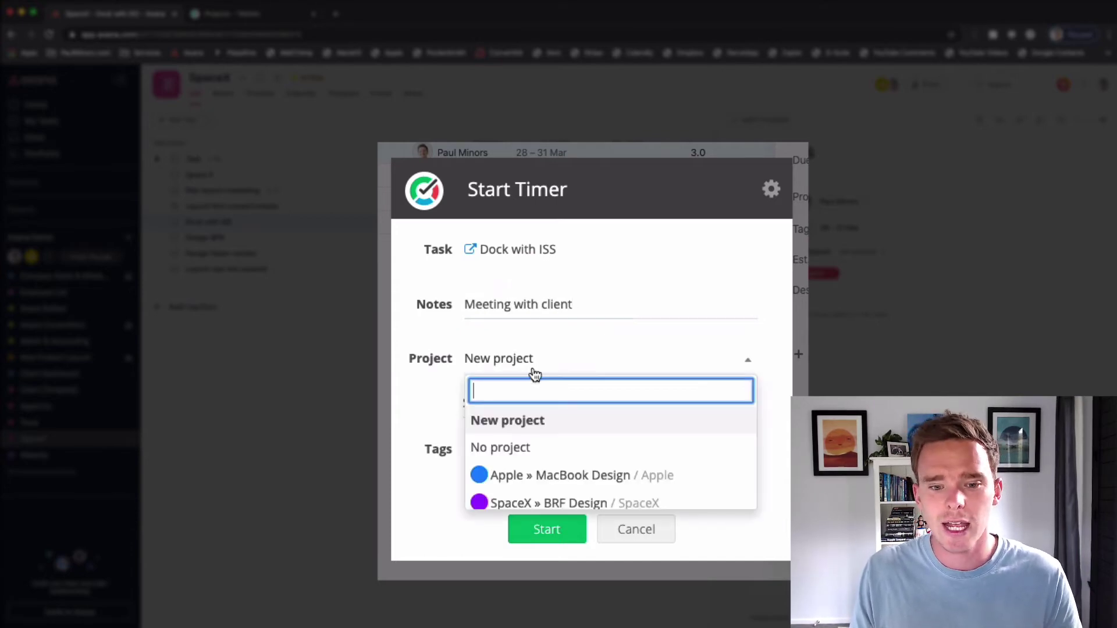
scroll(543, 474, "down", 1)
left_click(546, 470)
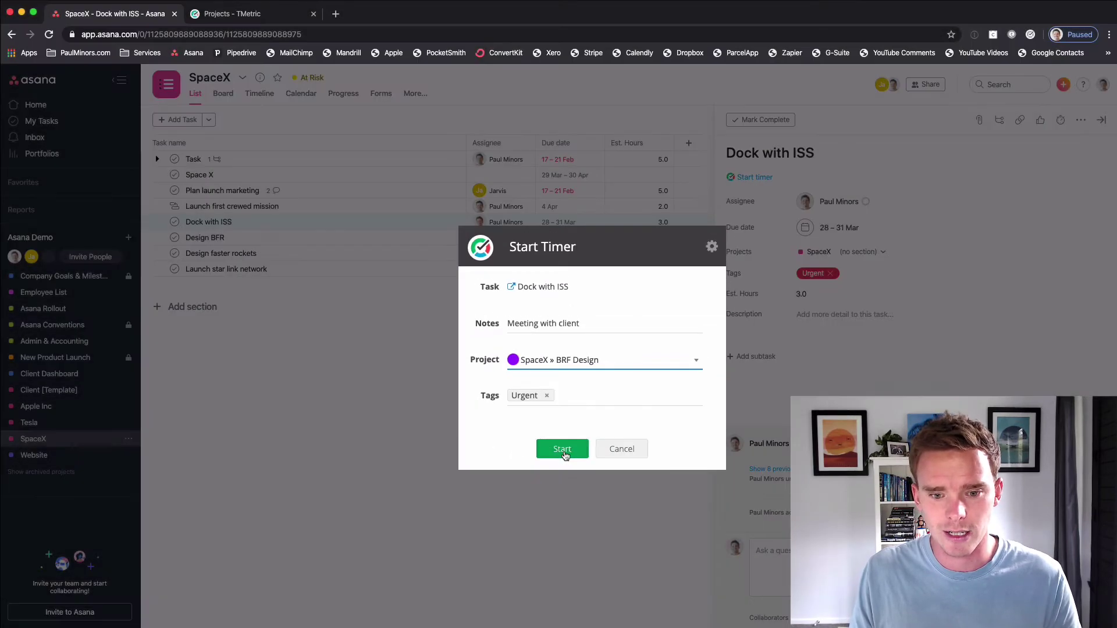
left_click(547, 493)
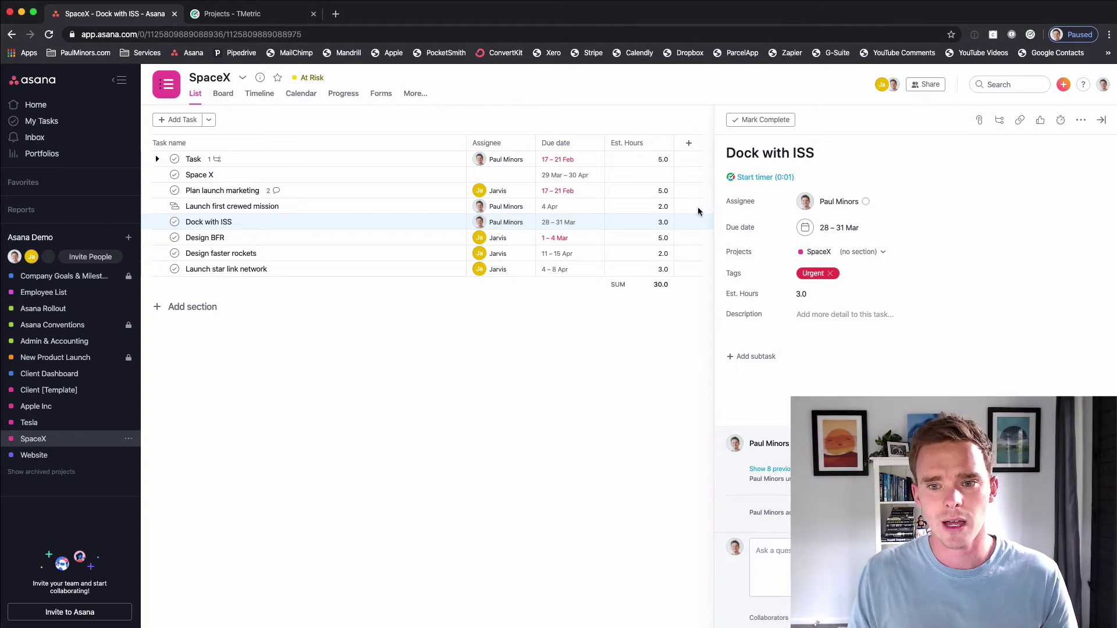
- Open today's Meeting with client entry from TMetric's Time log for editing
left_click(232, 13)
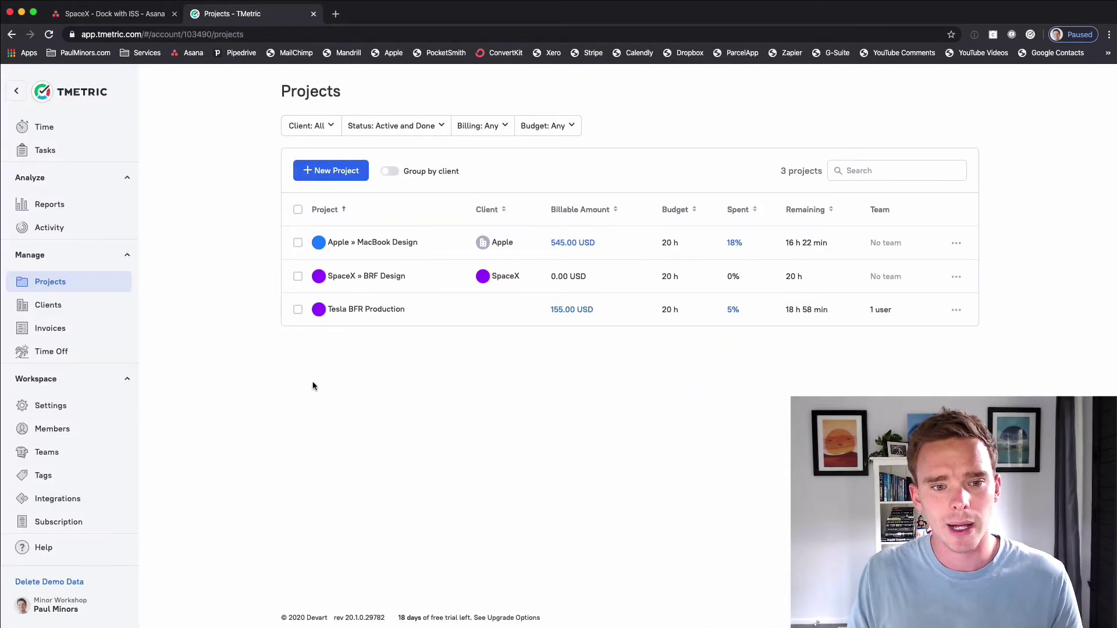
left_click(66, 127)
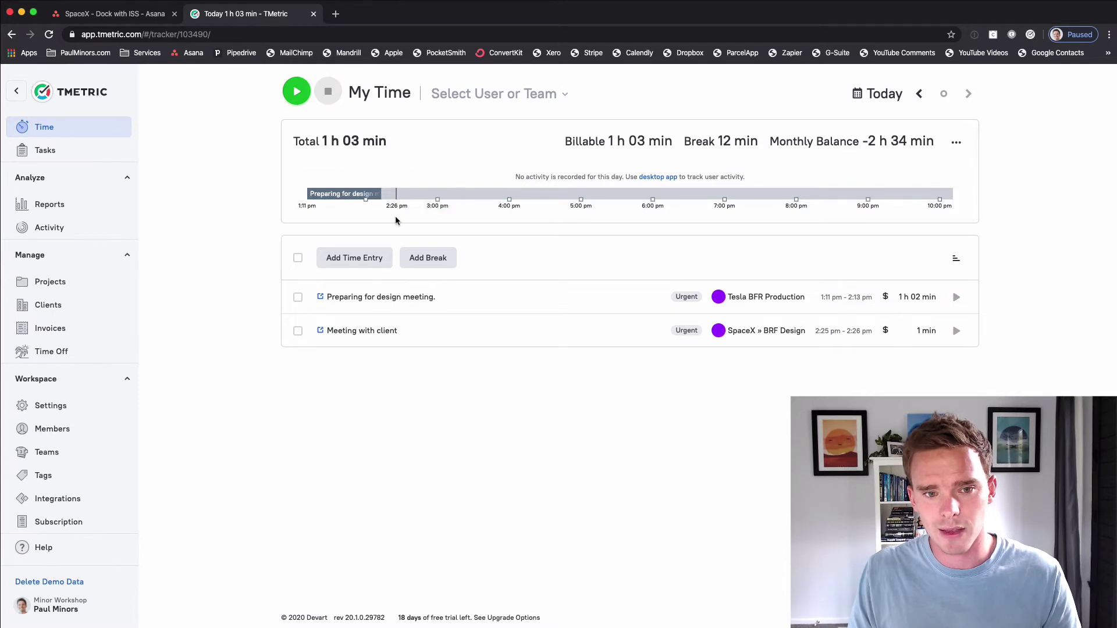
left_click(441, 338)
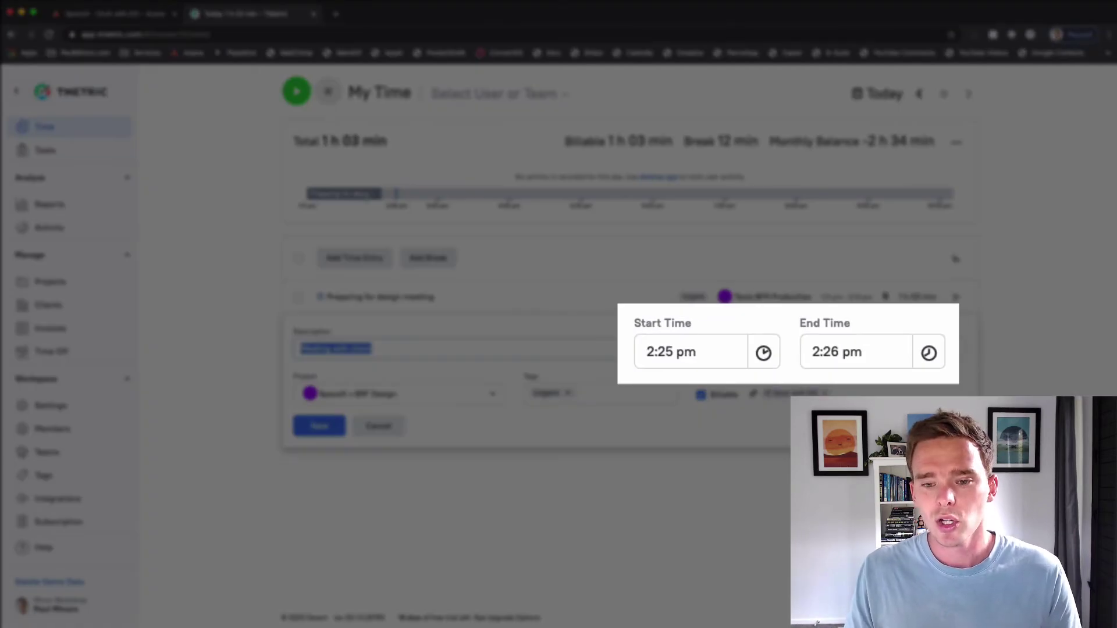
- Change the Meeting with client start time from 2:25 pm to 1:25 pm and save
left_click(652, 352)
key("Tab")
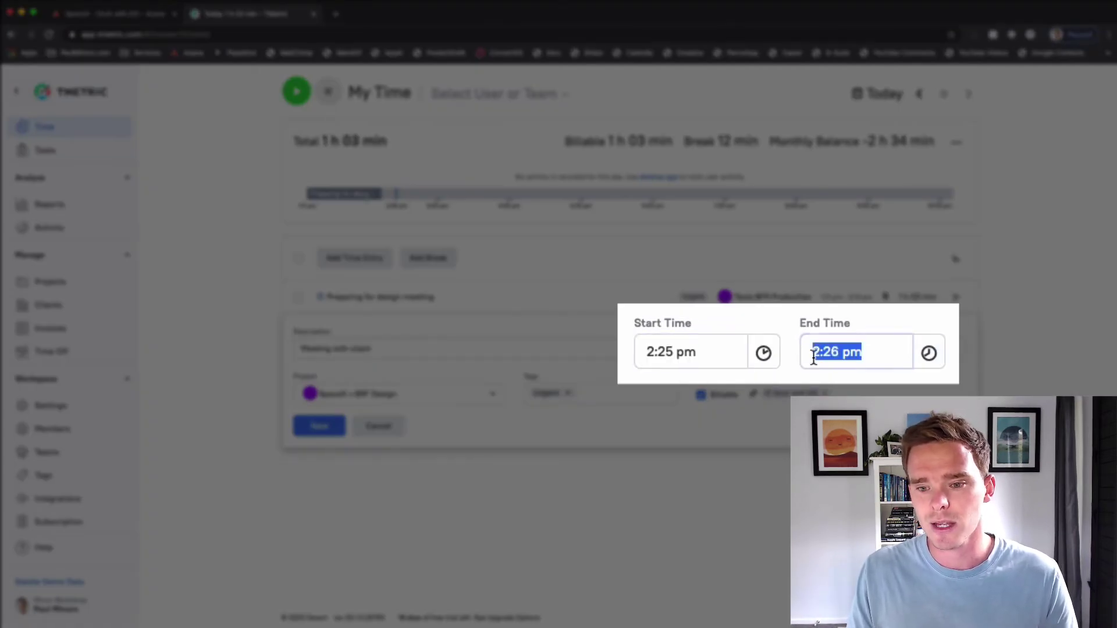
left_click(659, 356)
key("Left")
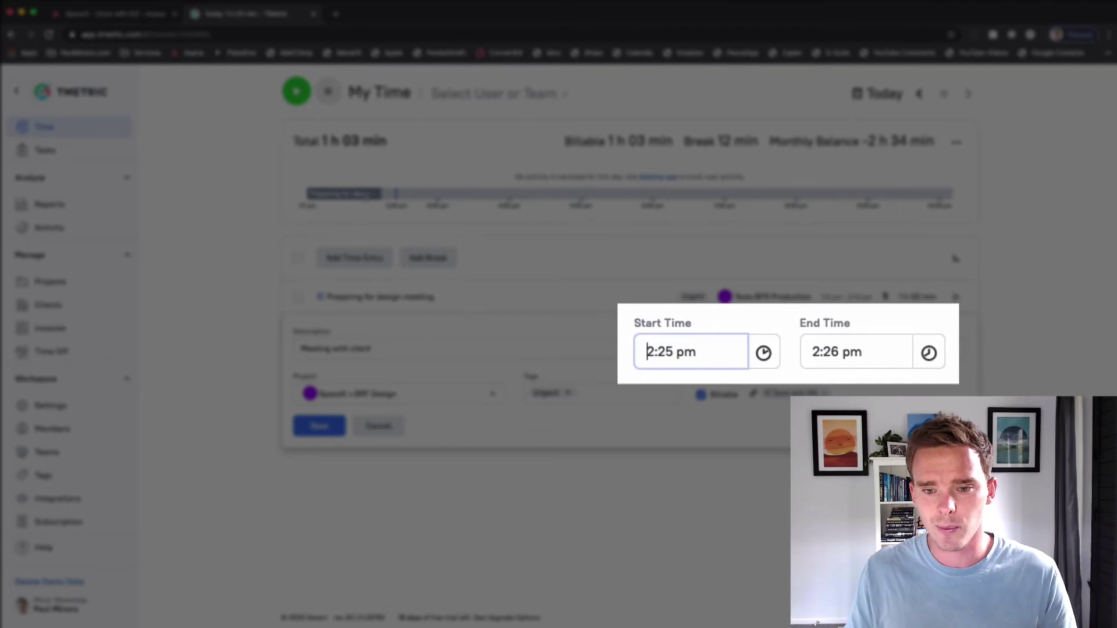
key("BackSpace")
type("1")
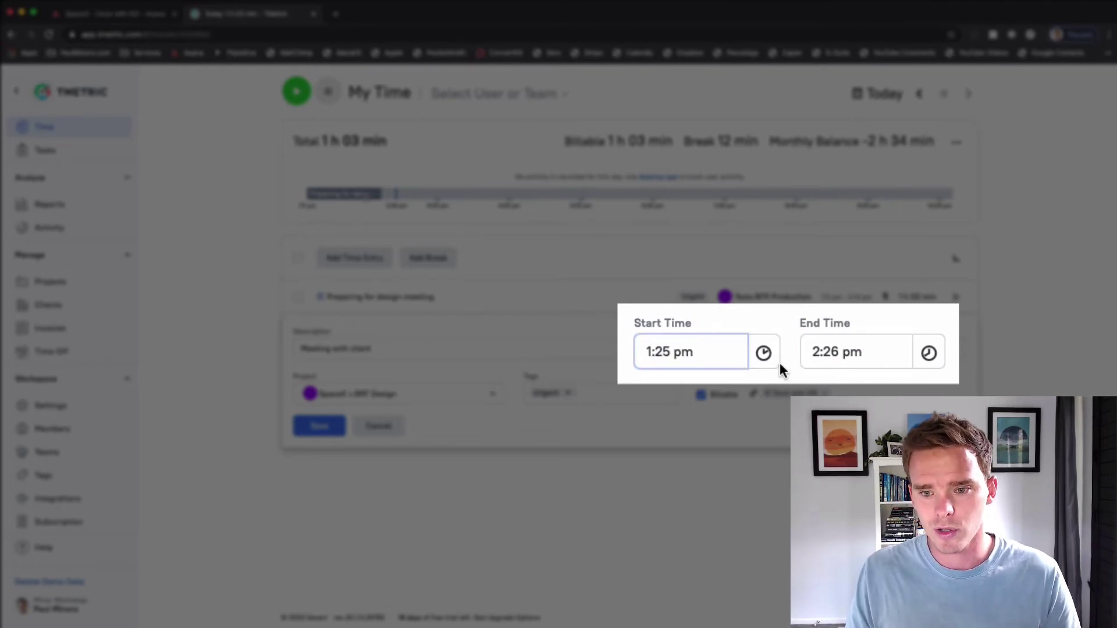
key("Tab")
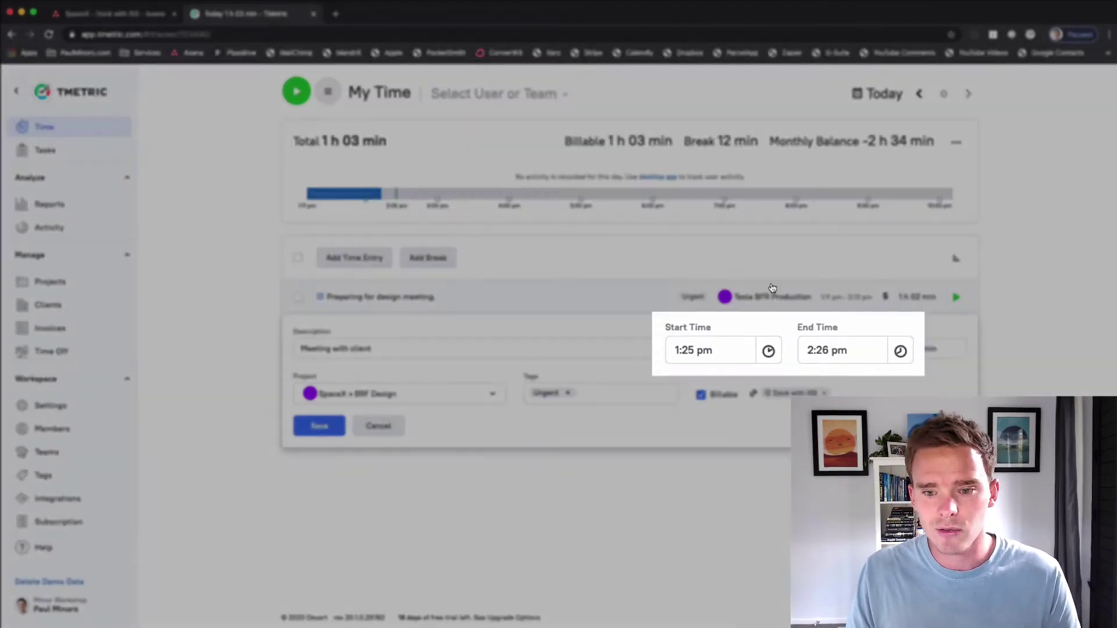
left_click(319, 425)
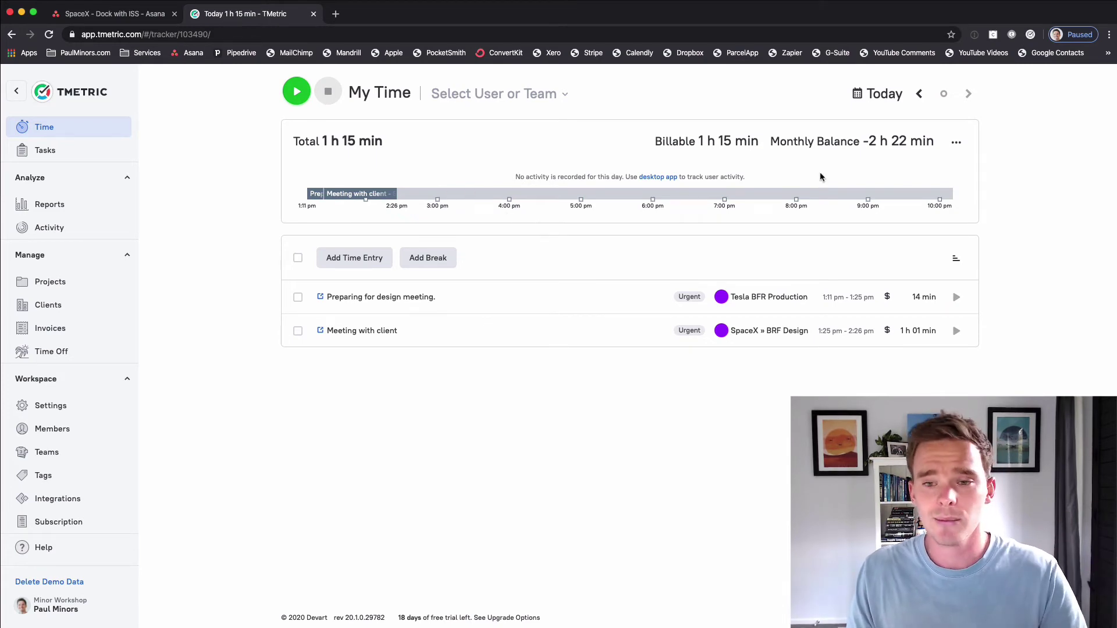
- Show yesterday's time entries
left_click(919, 94)
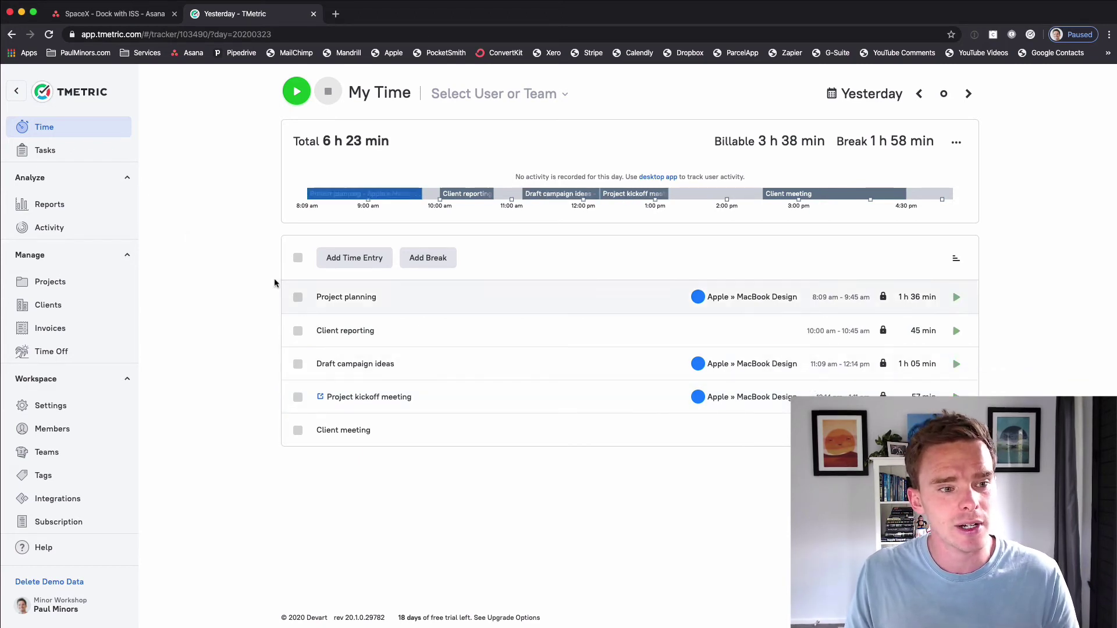
- View this week's Projects Summary, then Tasks Summary, then Team Summary reports
mouse_move(82, 206)
left_click(178, 212)
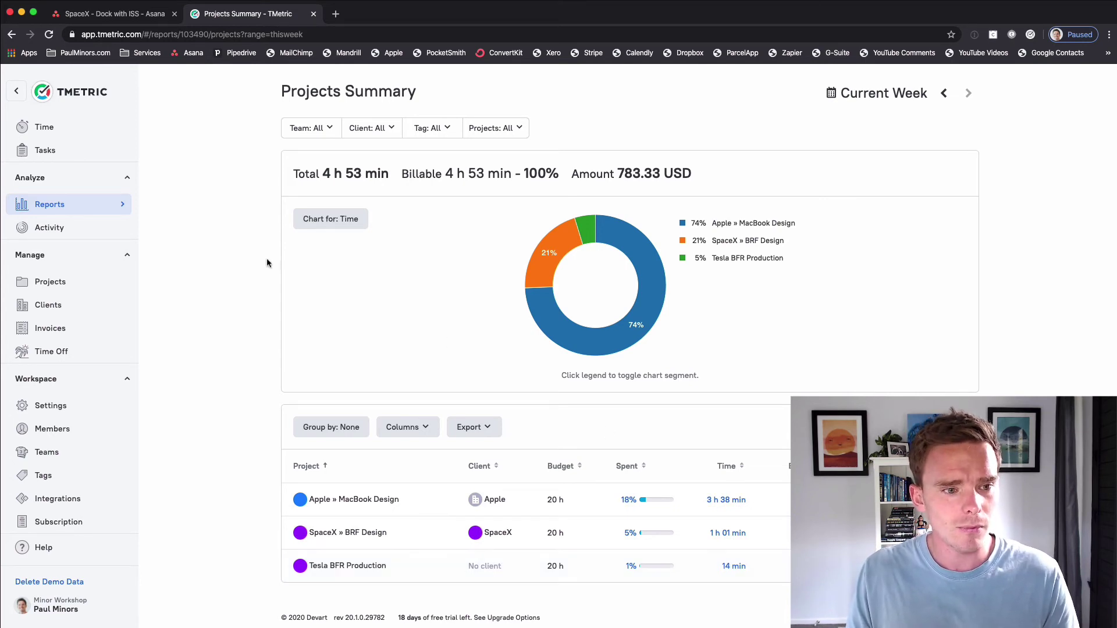
mouse_move(102, 207)
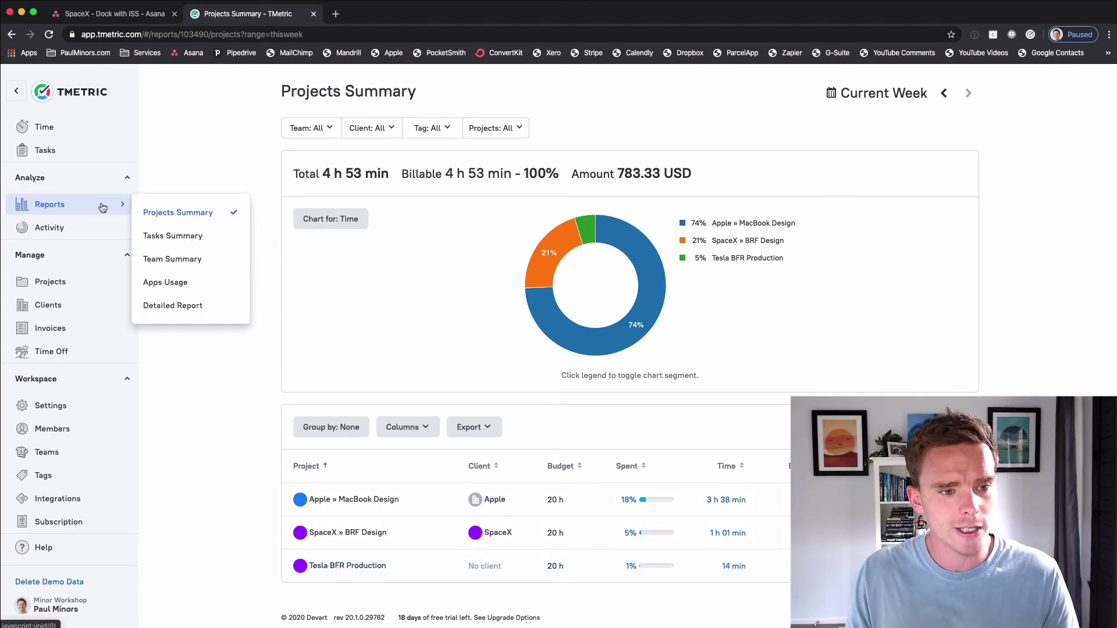
left_click(204, 236)
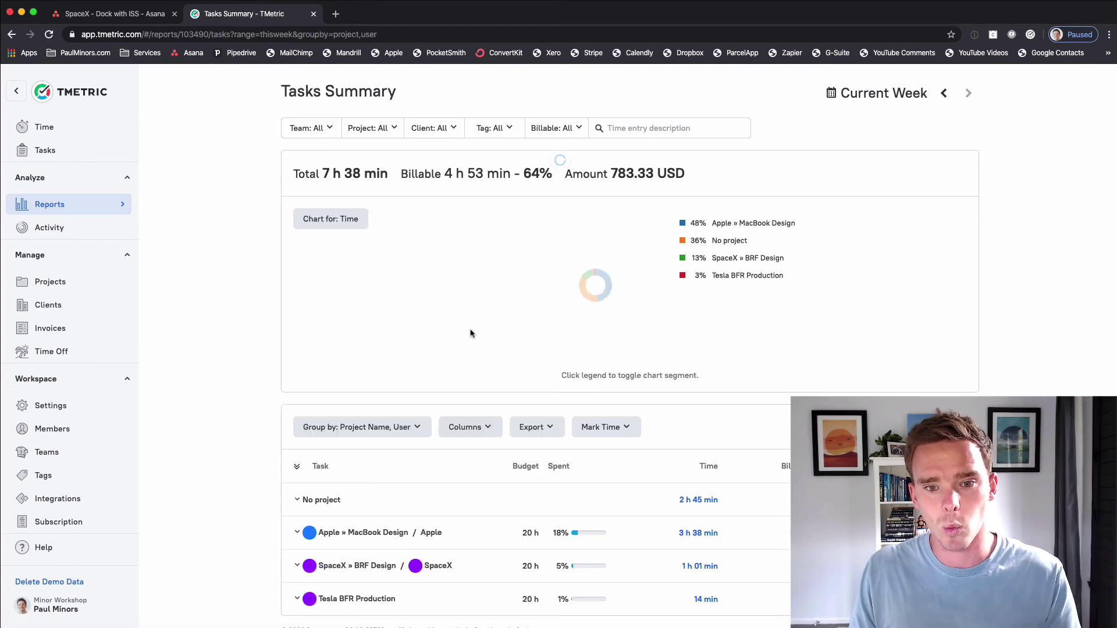
scroll(643, 401, "down", 1)
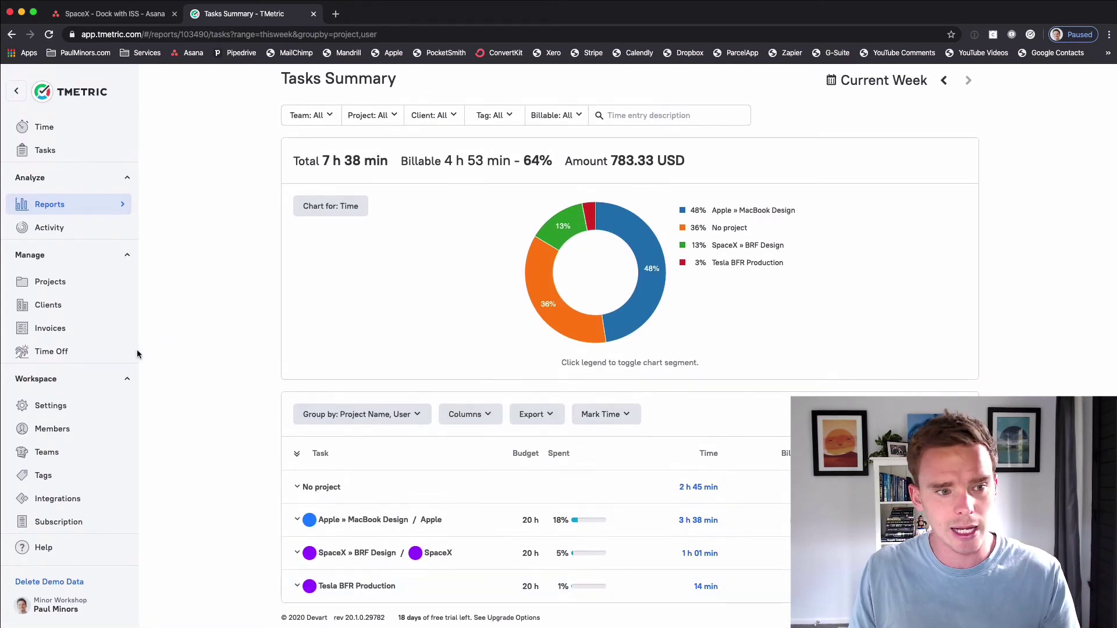
mouse_move(120, 205)
left_click(185, 260)
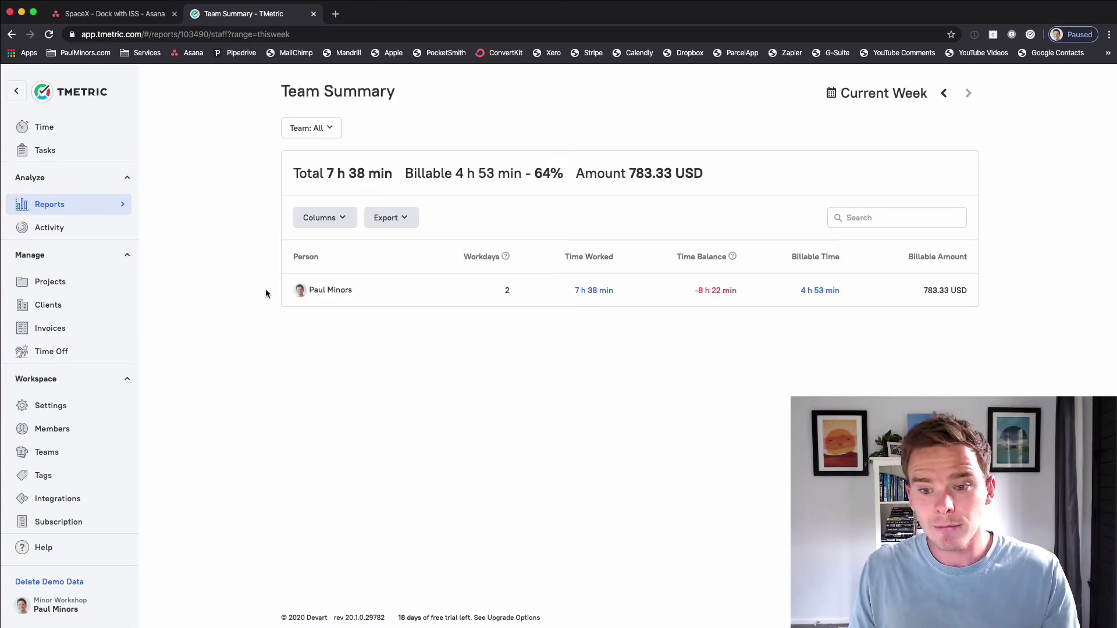
- Create and save a new SpaceX invoice covering All Time, billed by task hours (1.0167 h at 200.00)
left_click(64, 327)
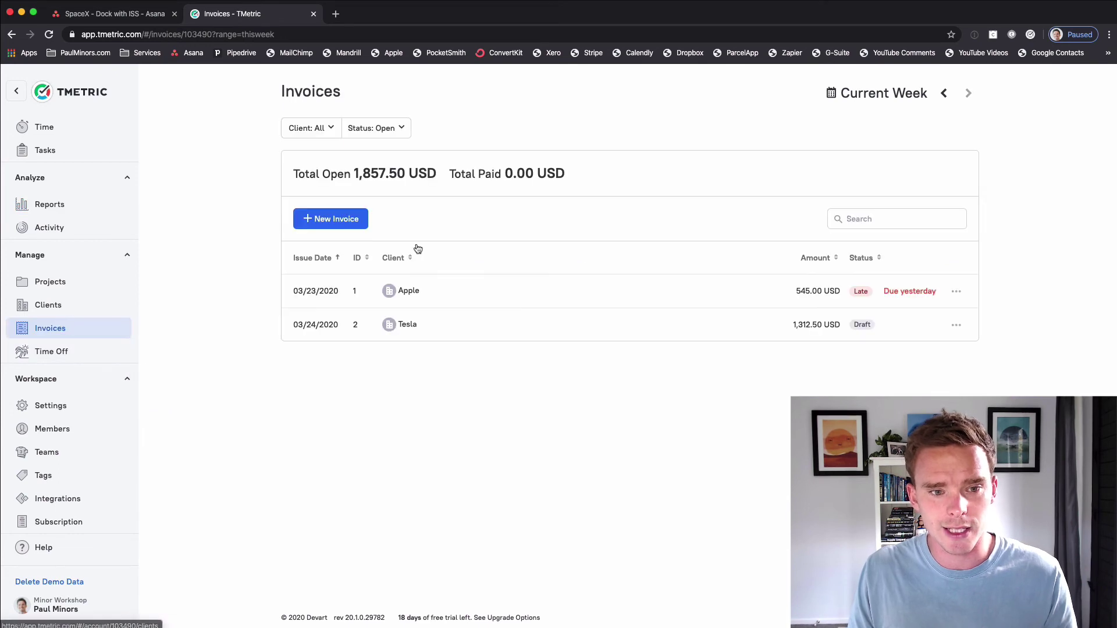
left_click(341, 224)
left_click(516, 152)
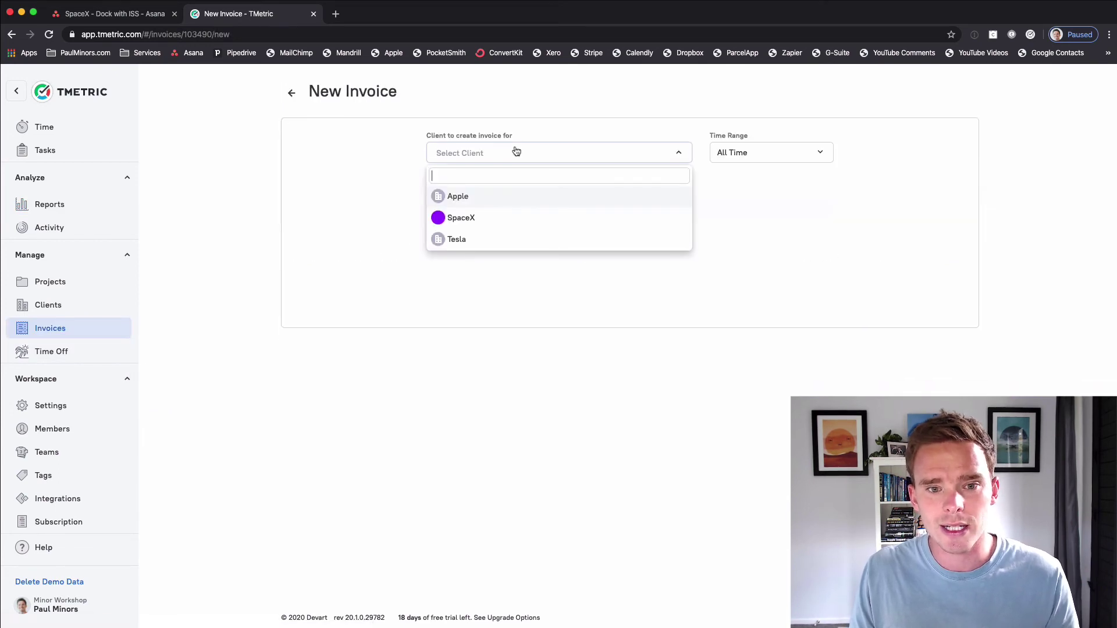
left_click(485, 220)
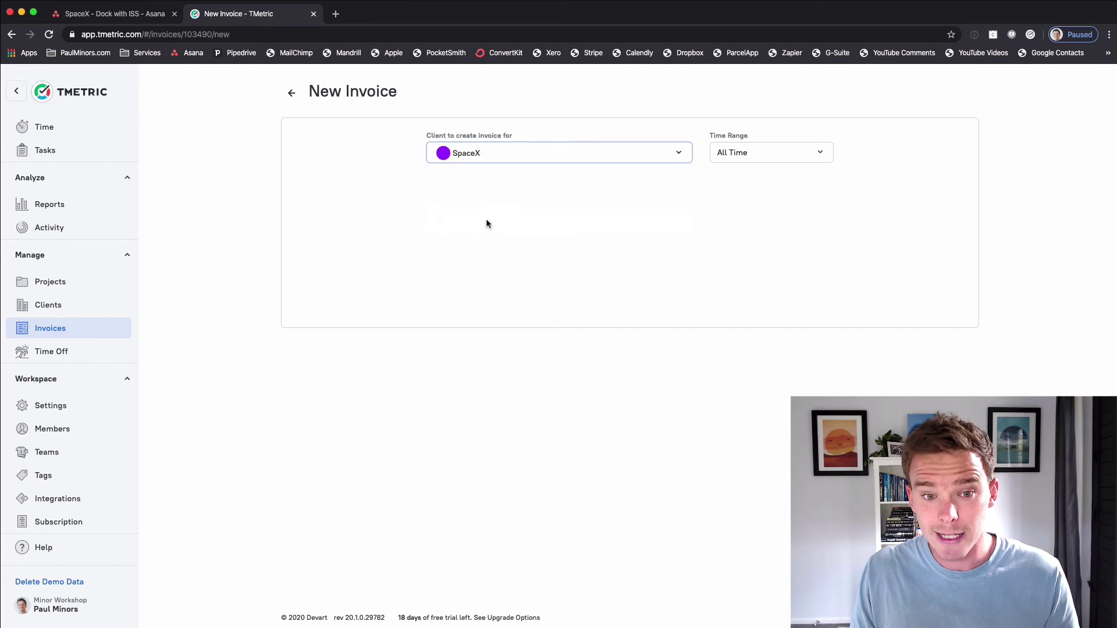
left_click(754, 154)
left_click(661, 114)
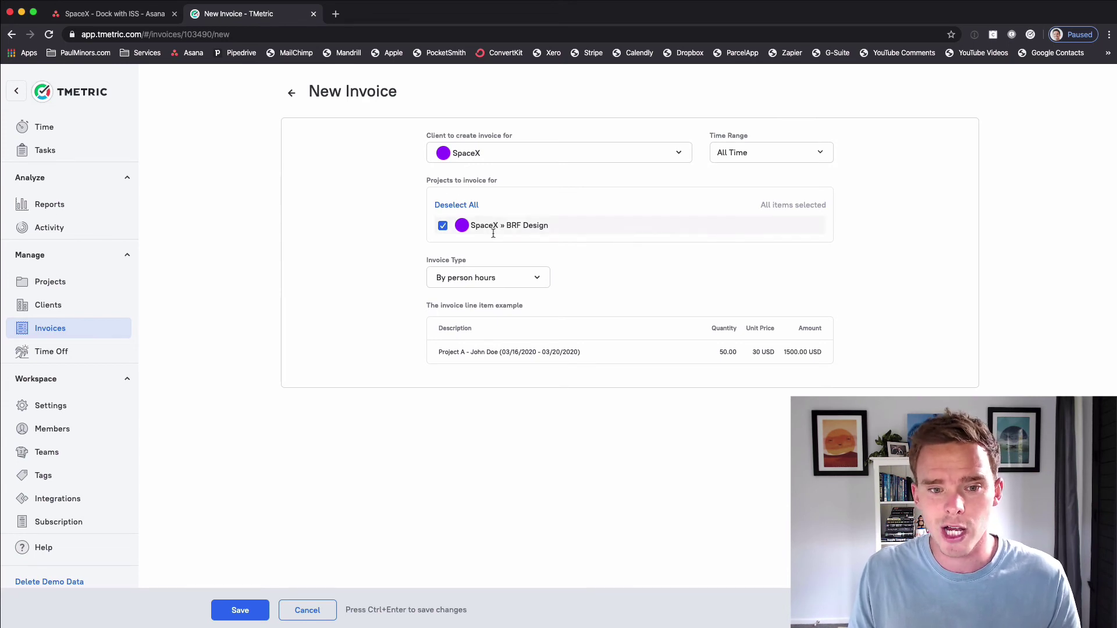
left_click(498, 278)
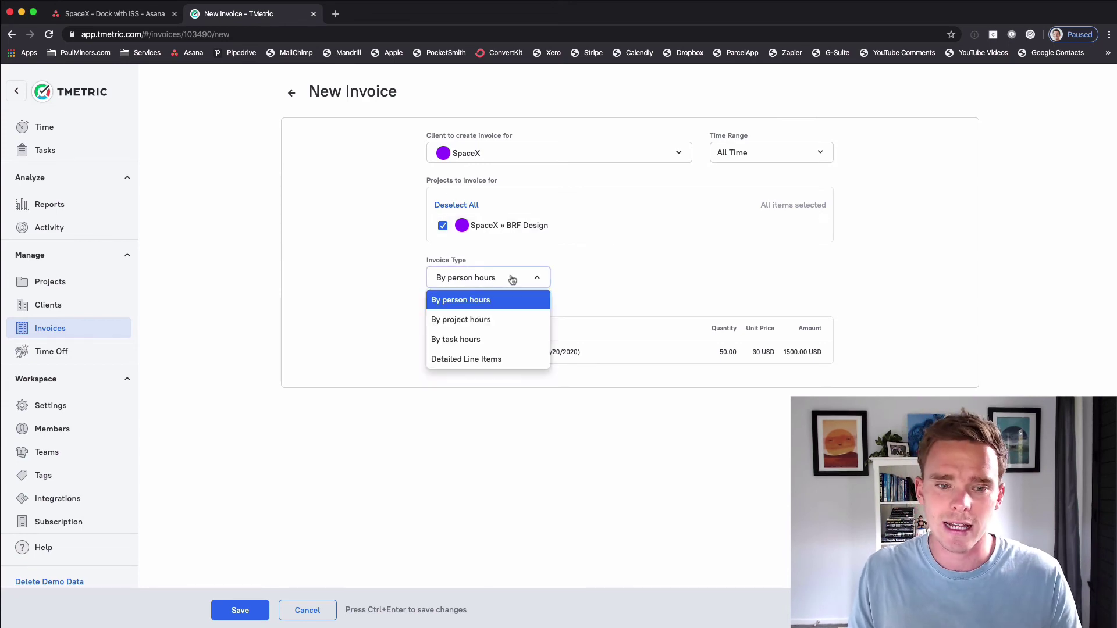
left_click(487, 340)
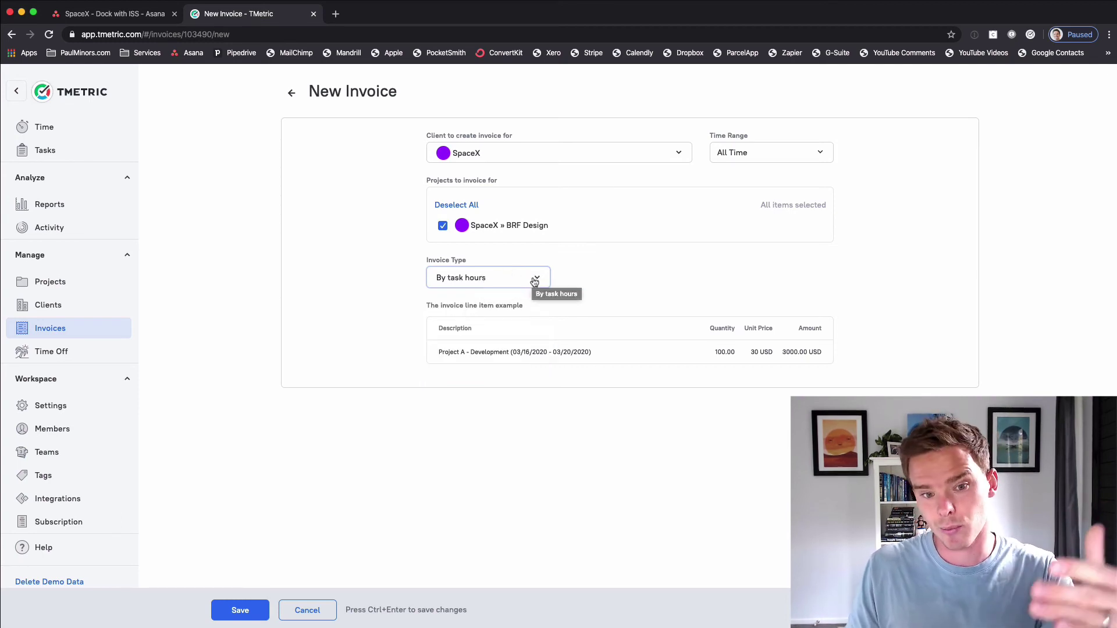
left_click(239, 610)
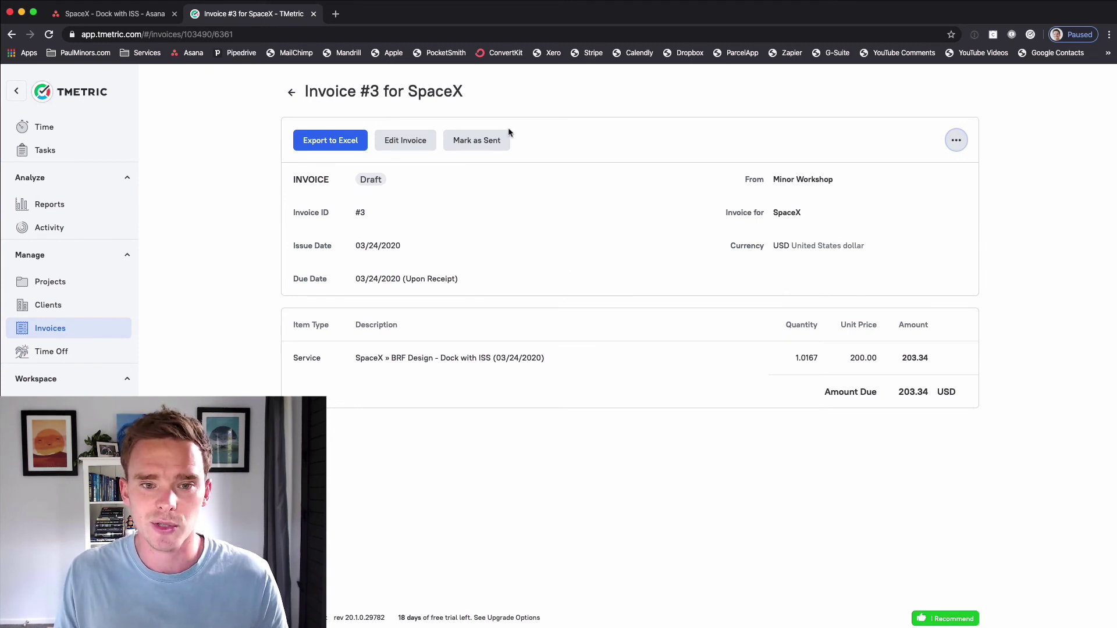
- Mark SpaceX invoice #3 as Sent and check its status options
left_click(474, 142)
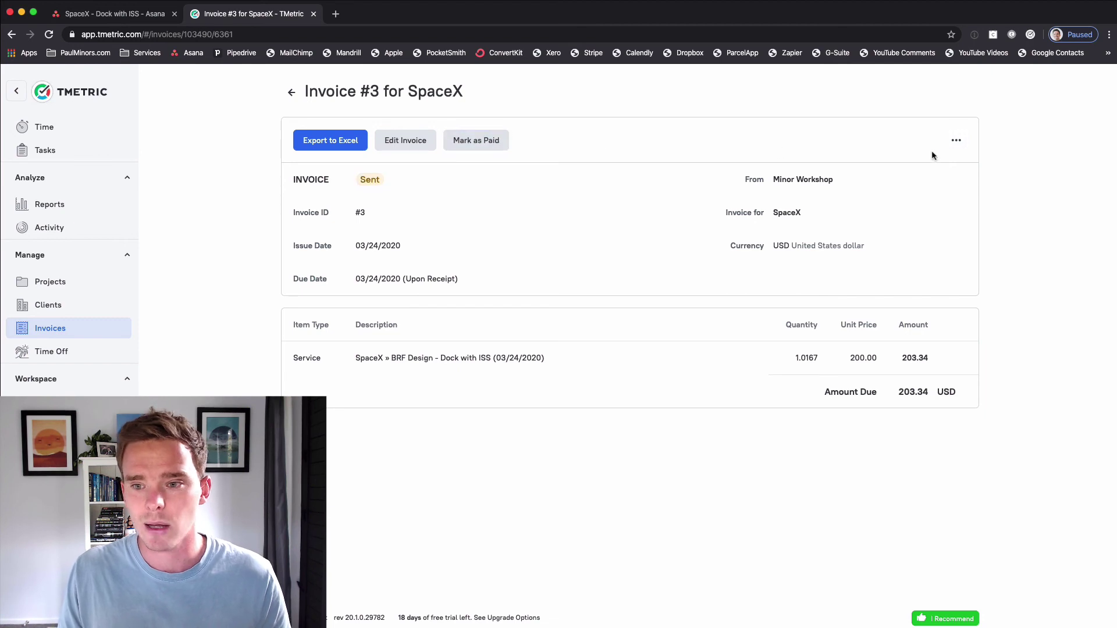
left_click(955, 141)
left_click(706, 216)
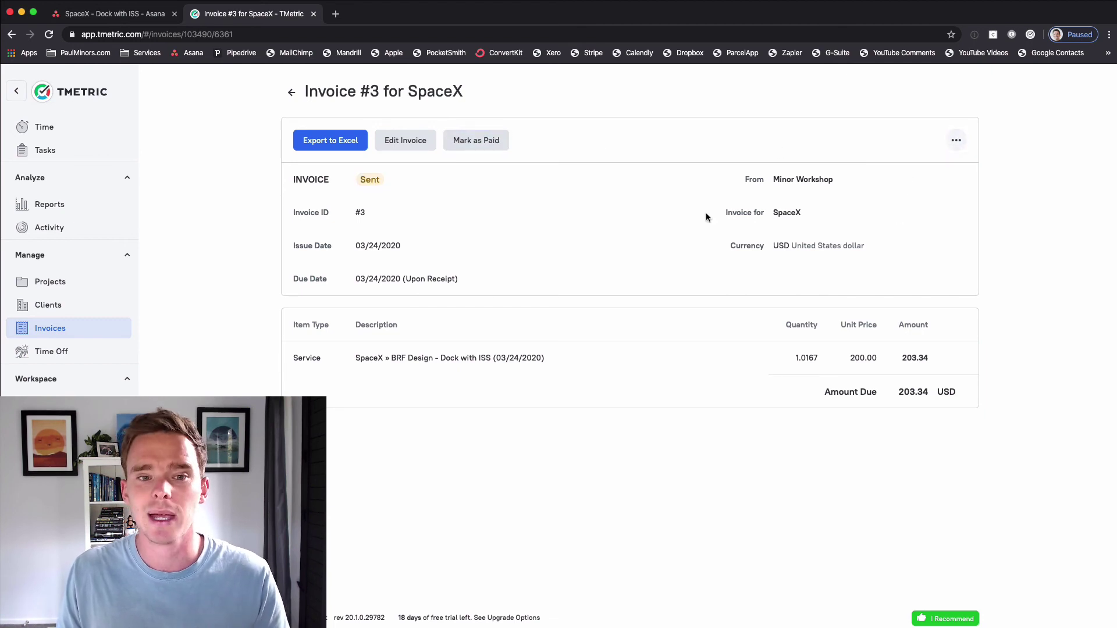